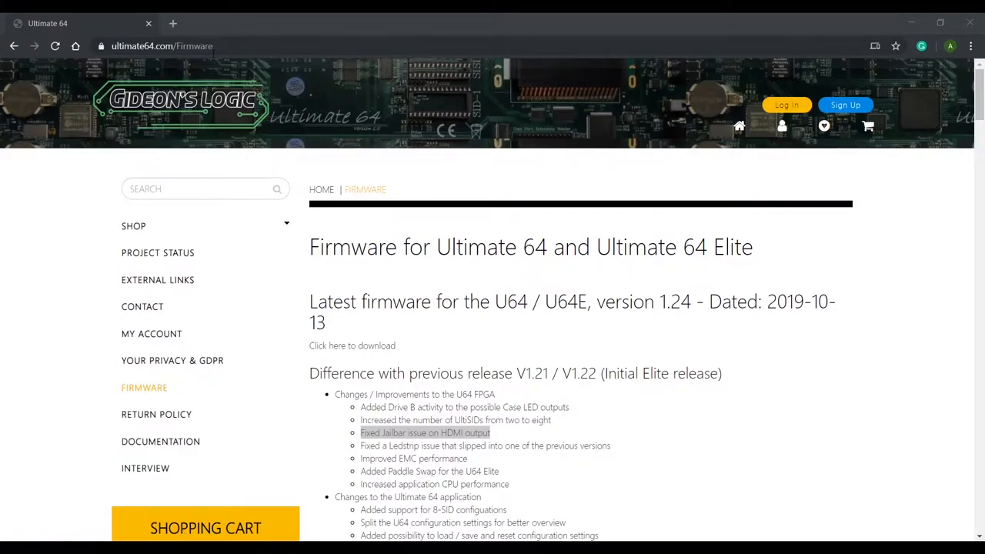
Highlight the version 1.24 heading and Jailbar fix note, then download u64_124.zip.
{"action": "left_click", "coordinate": [230, 45]}
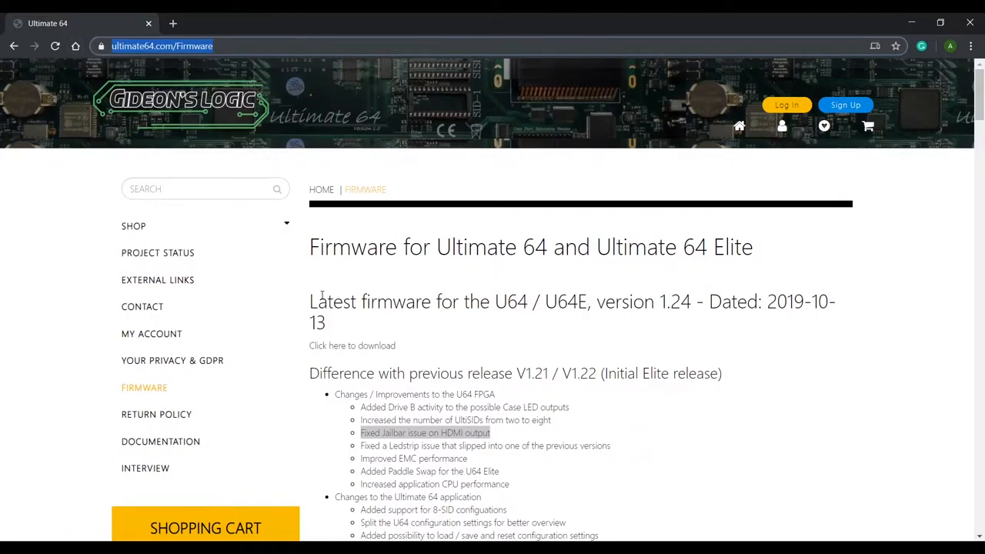
{"action": "left_click_drag", "start_coordinate": [310, 301], "coordinate": [654, 317]}
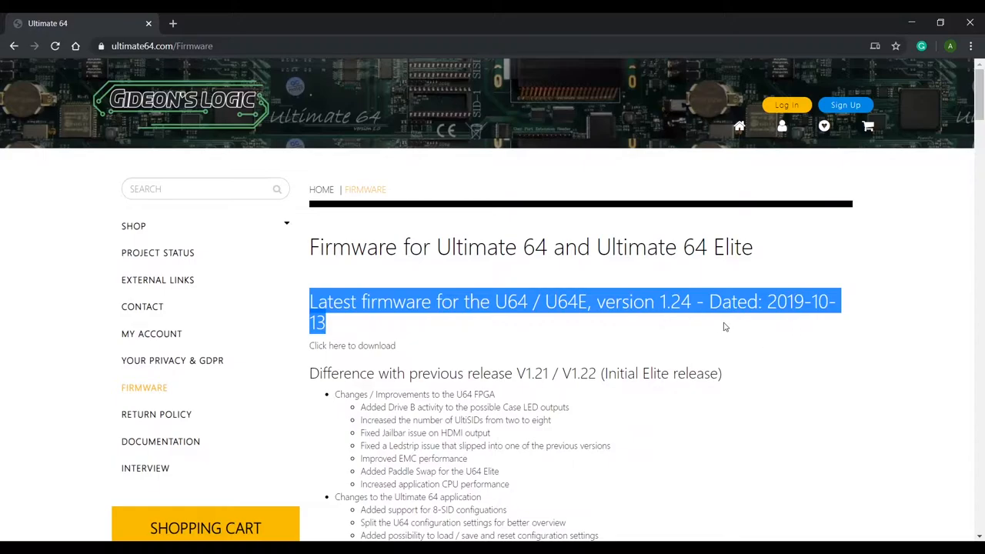
{"action": "scroll", "coordinate": [331, 397], "scroll_direction": "down", "scroll_amount": 2}
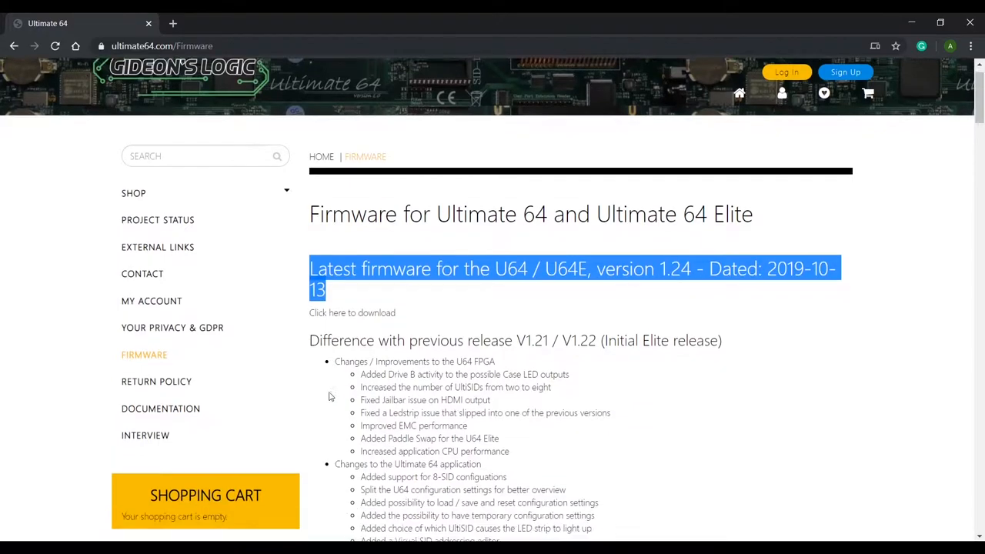
{"action": "scroll", "coordinate": [330, 396], "scroll_direction": "down", "scroll_amount": 1}
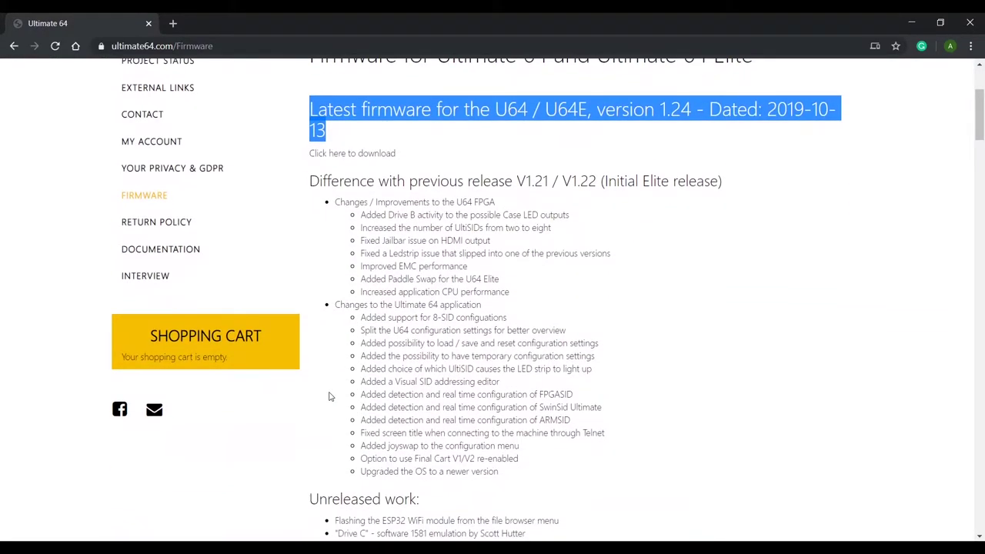
{"action": "left_click", "coordinate": [363, 240]}
{"action": "left_click_drag", "start_coordinate": [361, 241], "coordinate": [493, 244]}
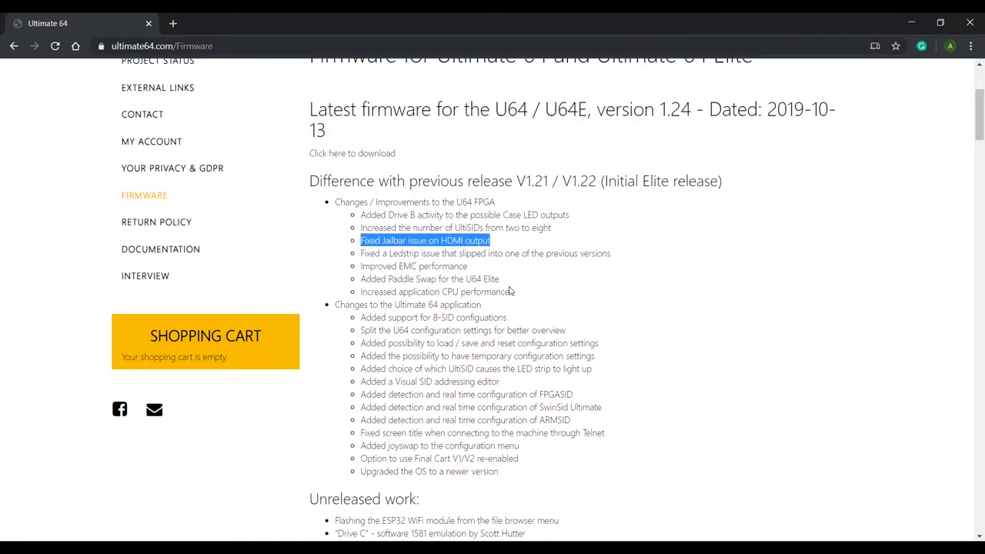
{"action": "left_click", "coordinate": [375, 155]}
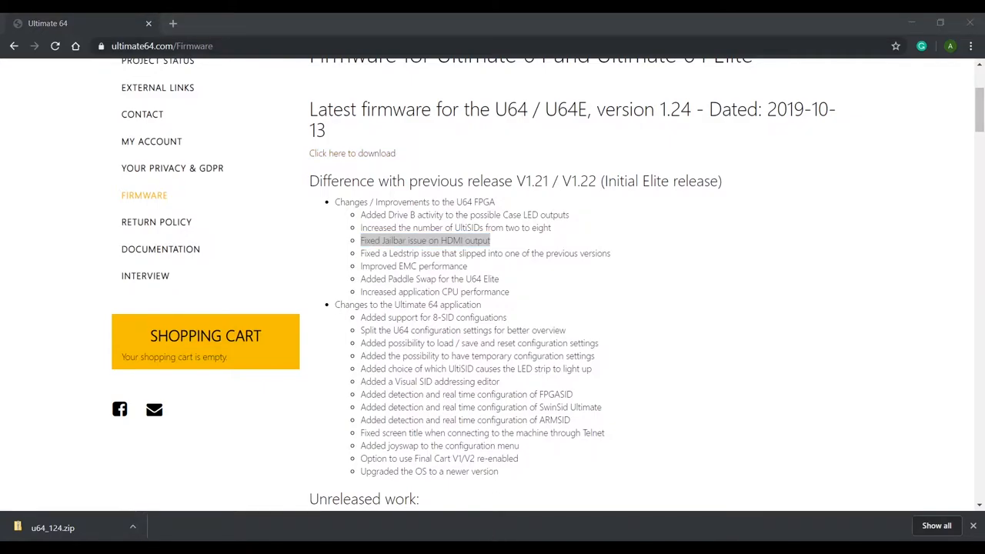
Extract u64_124.zip into a u64_124 folder and select update.u64 inside it.
{"action": "left_click", "coordinate": [495, 527]}
{"action": "left_click", "coordinate": [393, 224]}
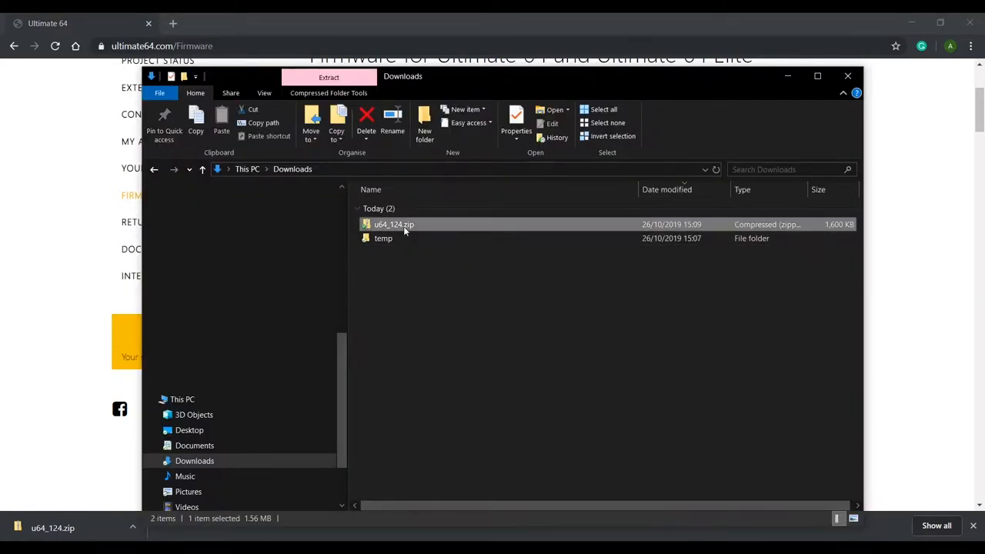
{"action": "right_click", "coordinate": [409, 227]}
{"action": "left_click", "coordinate": [461, 144]}
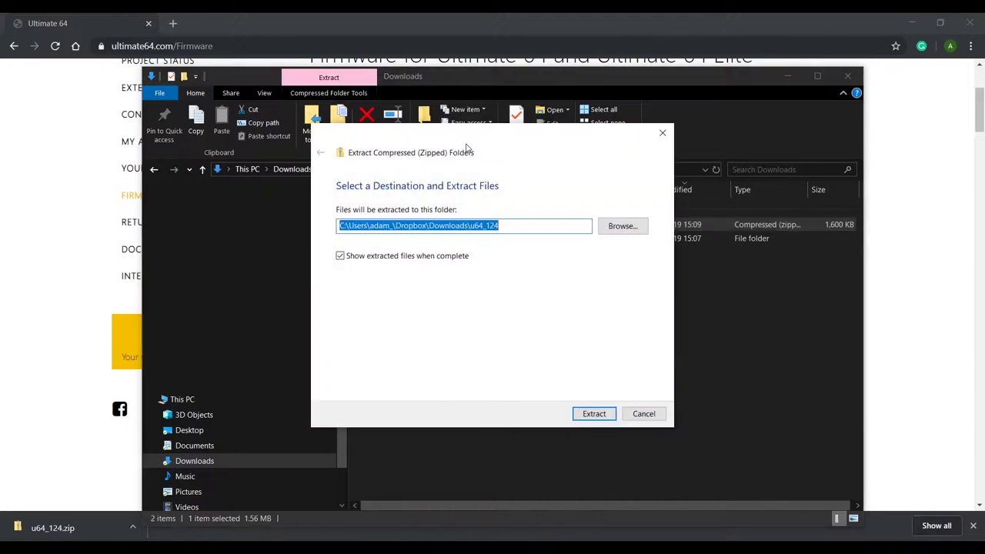
{"action": "left_click", "coordinate": [594, 413]}
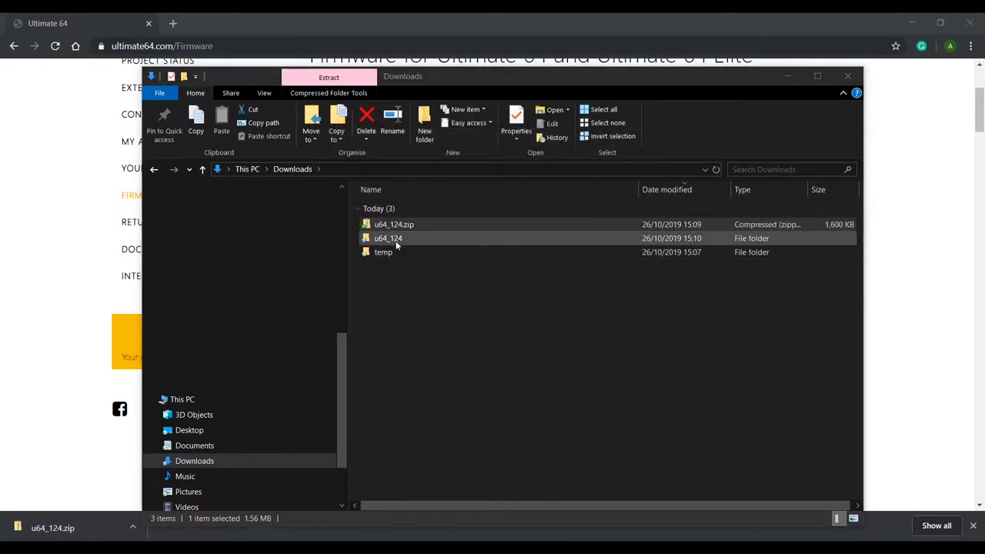
{"action": "double_click", "coordinate": [388, 238]}
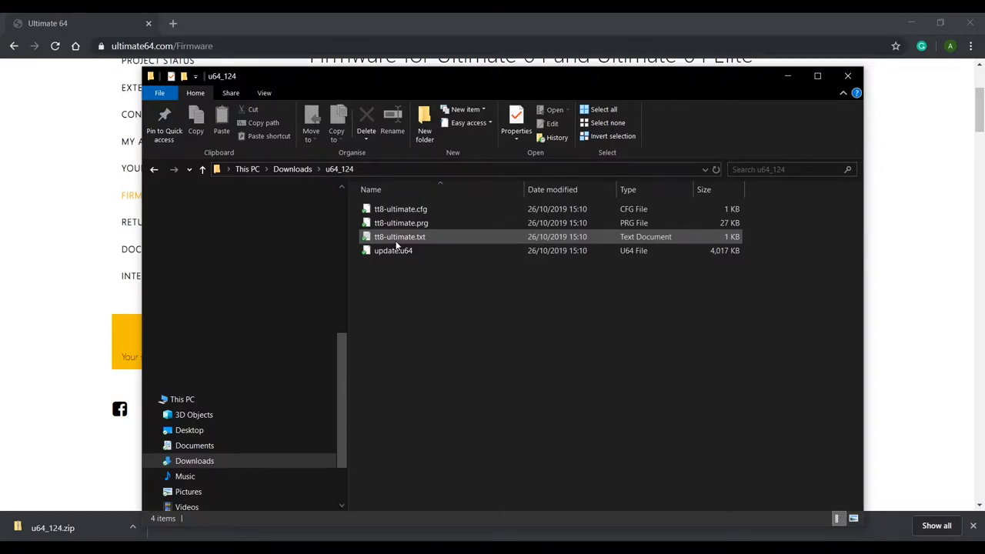
{"action": "left_click", "coordinate": [396, 239]}
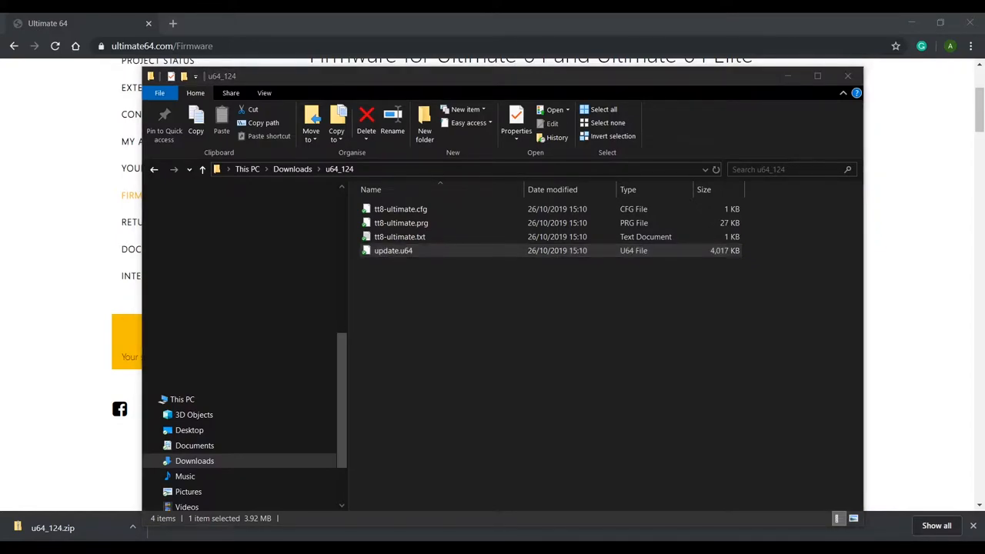
Launch WinSCP and log in to the U64 site at 192.168.2.64 with blank credentials.
{"action": "key", "text": "super"}
{"action": "type", "text": "winscp"}
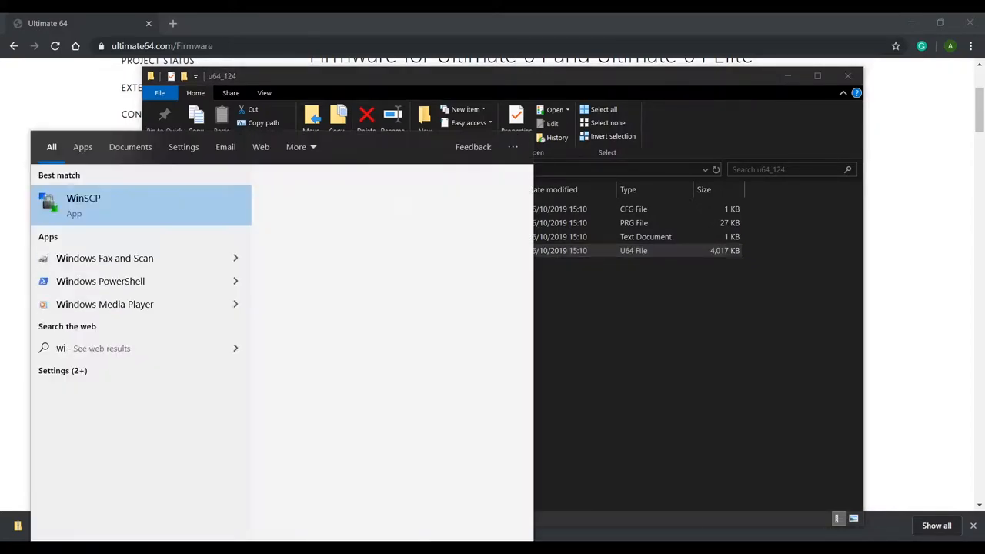
{"action": "key", "text": "Return"}
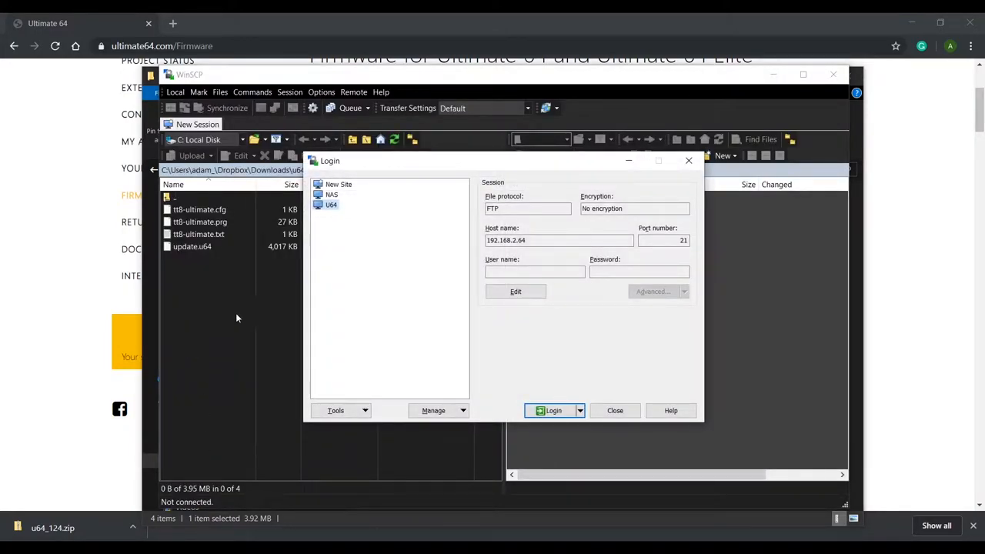
{"action": "left_click_drag", "start_coordinate": [538, 240], "coordinate": [465, 243]}
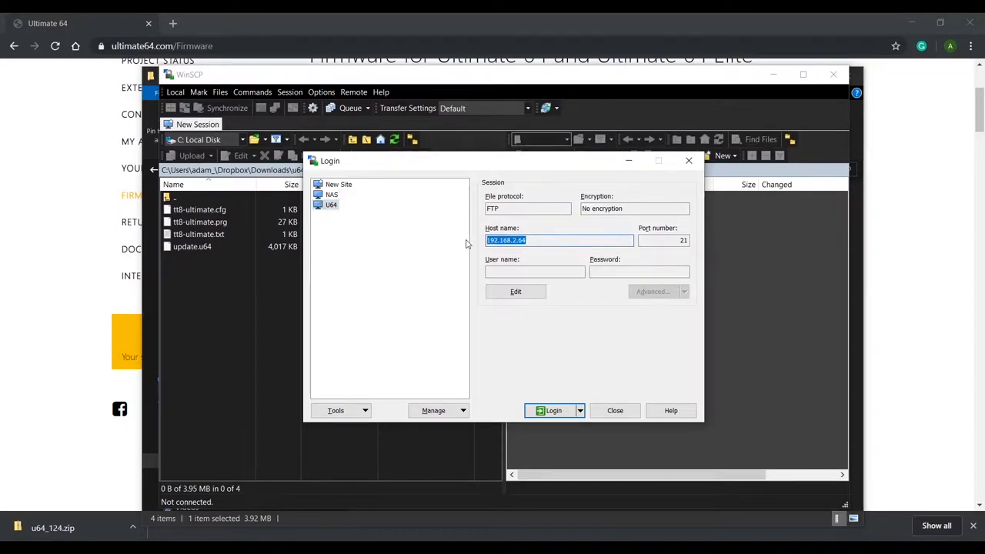
{"action": "left_click", "coordinate": [681, 240]}
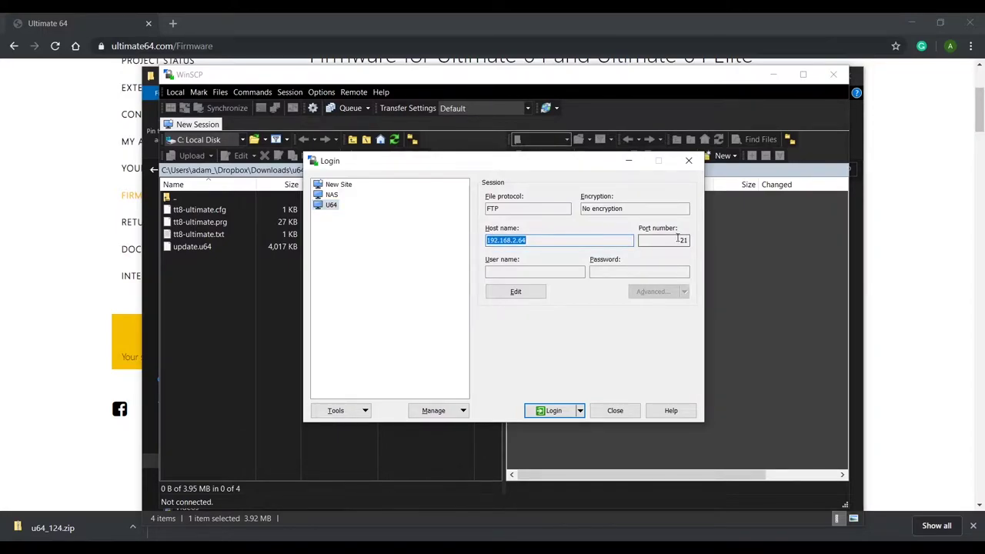
{"action": "left_click", "coordinate": [543, 409]}
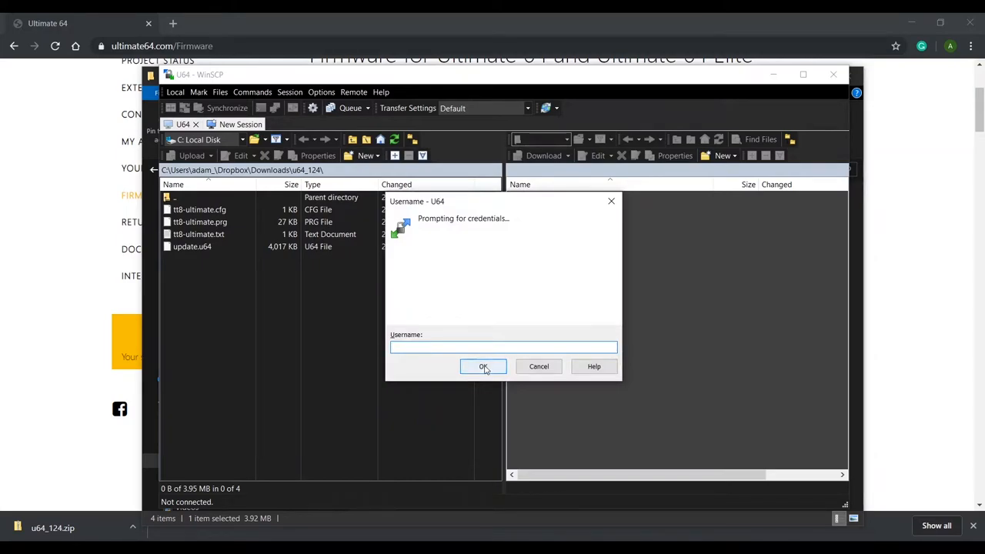
{"action": "left_click", "coordinate": [483, 366]}
Browse to /Usb0/firmware/U64 on the device and upload update.u64 there.
{"action": "left_click", "coordinate": [483, 366]}
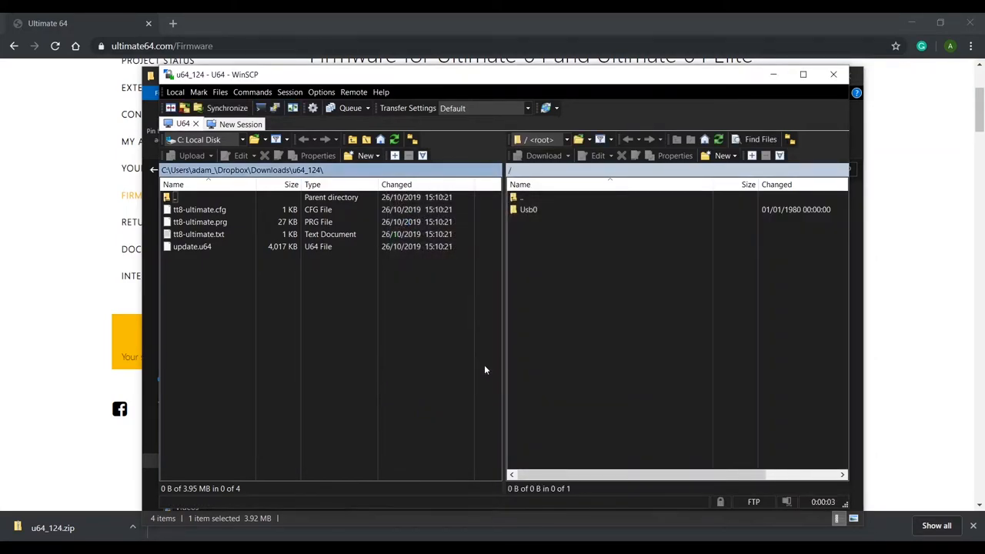
{"action": "left_click", "coordinate": [527, 209]}
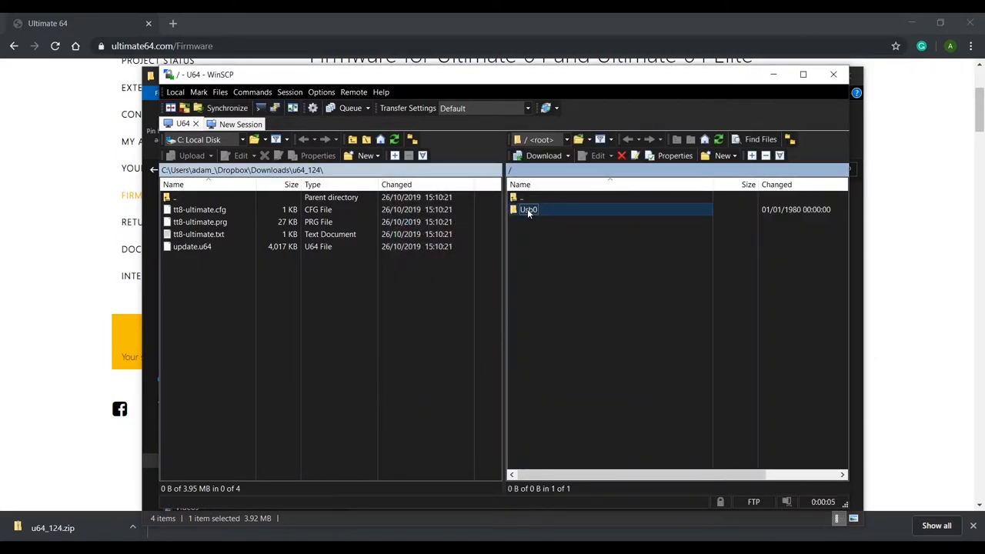
{"action": "double_click", "coordinate": [520, 209]}
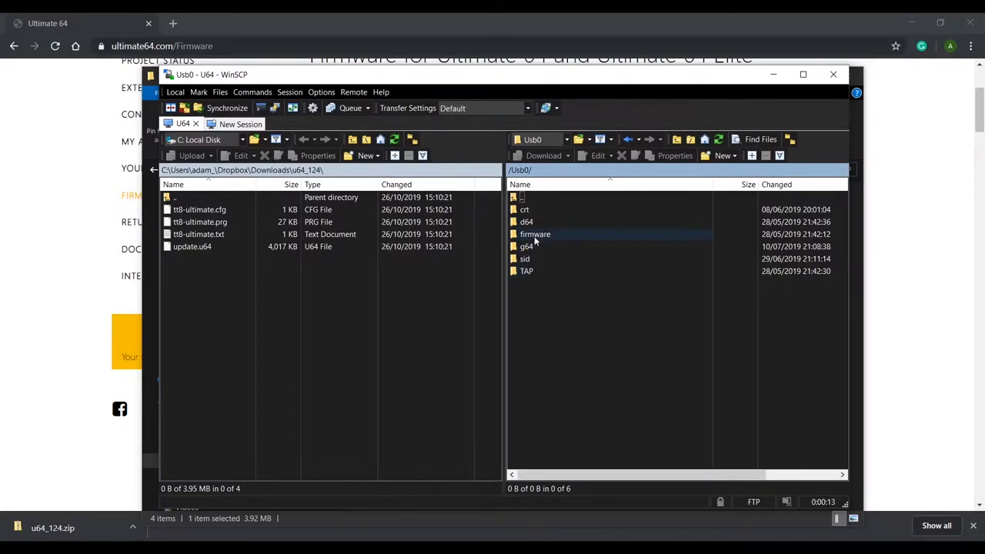
{"action": "double_click", "coordinate": [534, 235]}
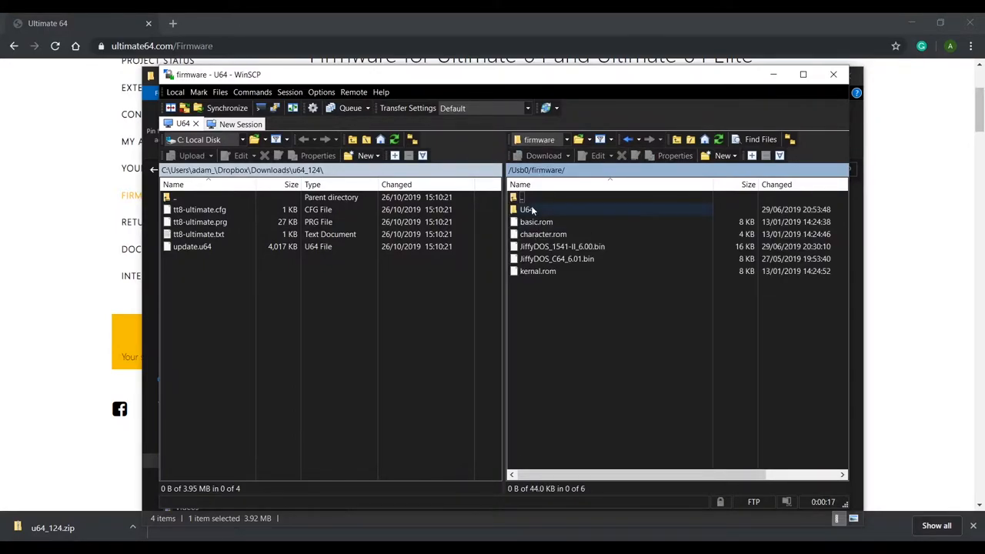
{"action": "double_click", "coordinate": [529, 209]}
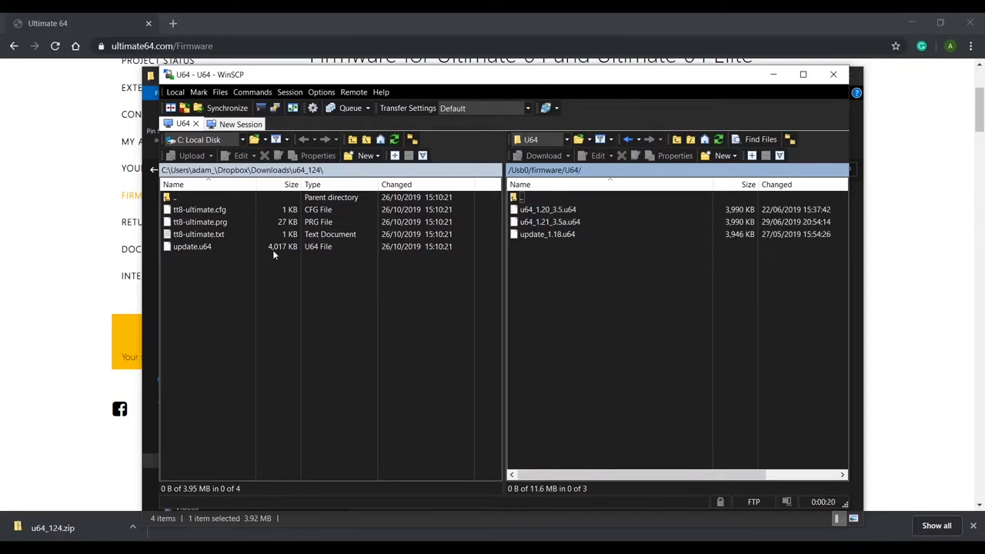
{"action": "left_click_drag", "start_coordinate": [199, 249], "coordinate": [553, 262]}
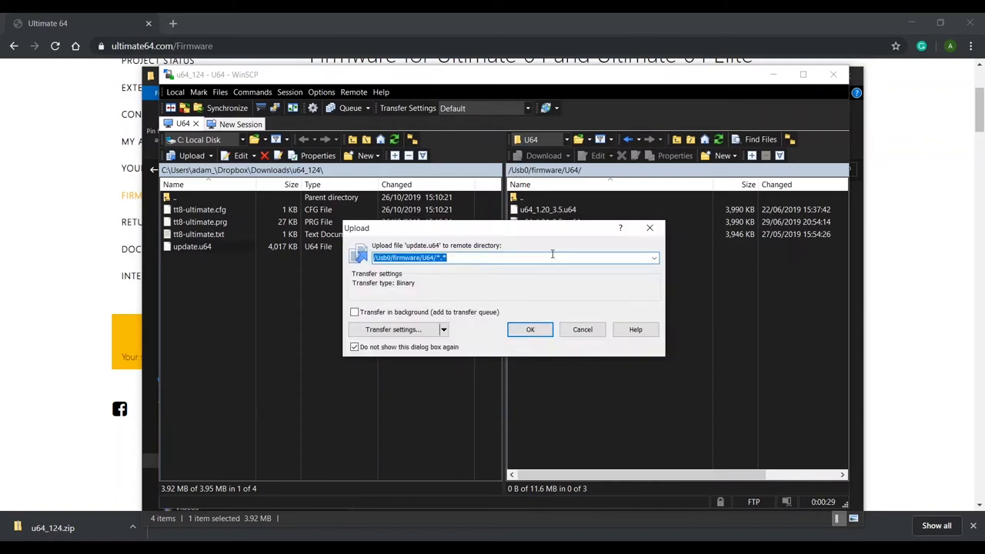
{"action": "left_click", "coordinate": [530, 329]}
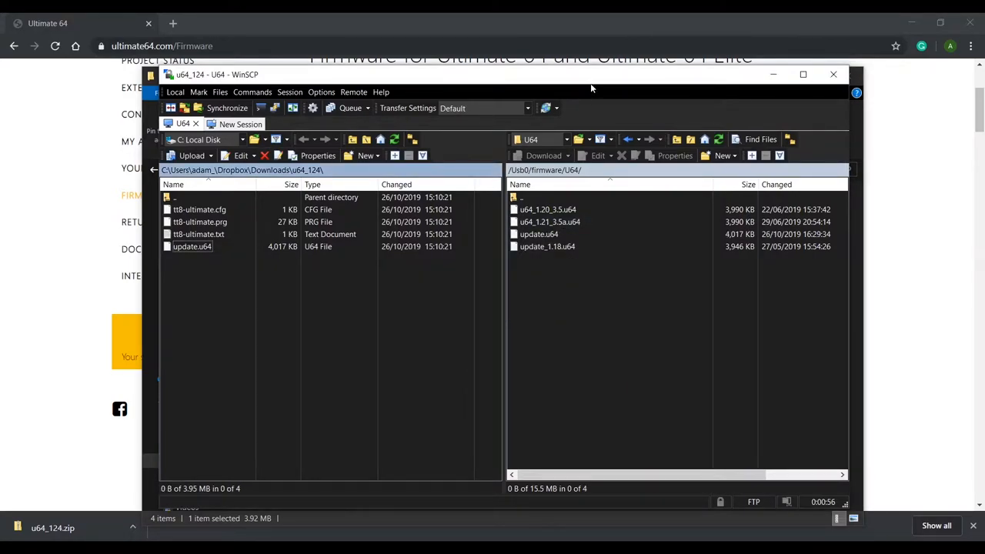
Rename the uploaded update.u64 on the device to update_1.24.u64.
{"action": "left_click_drag", "start_coordinate": [590, 83], "coordinate": [580, 184]}
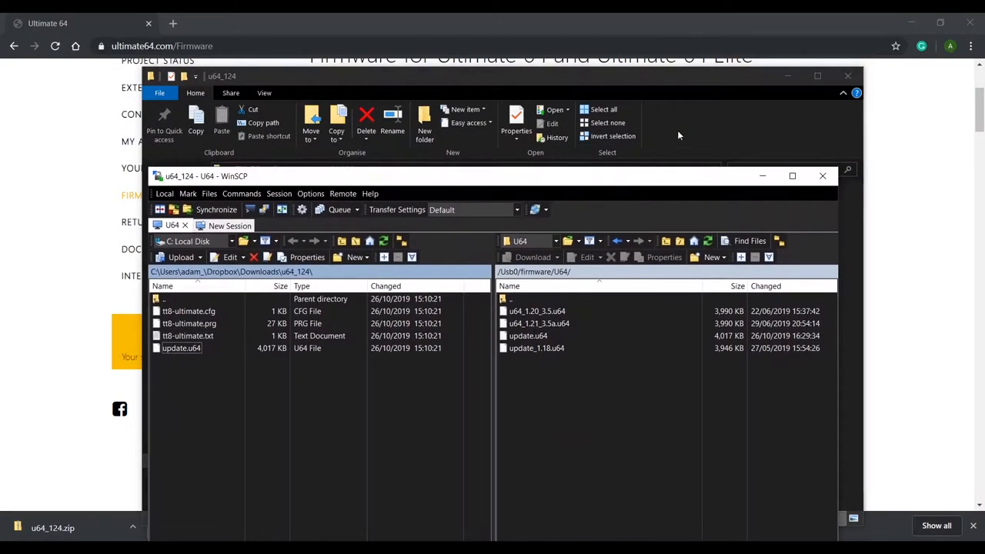
{"action": "left_click", "coordinate": [783, 77]}
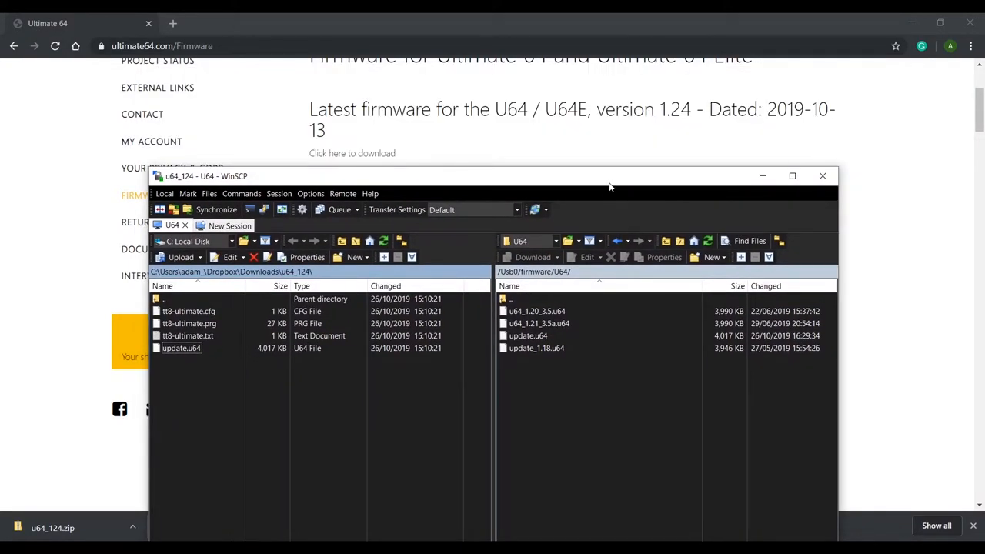
{"action": "left_click", "coordinate": [529, 336]}
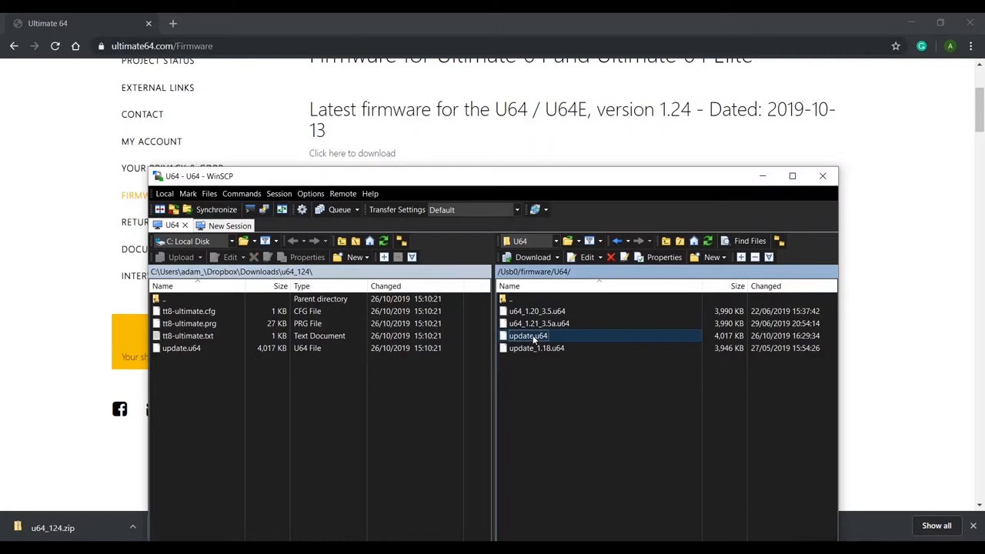
{"action": "right_click", "coordinate": [533, 340]}
{"action": "left_click", "coordinate": [554, 415]}
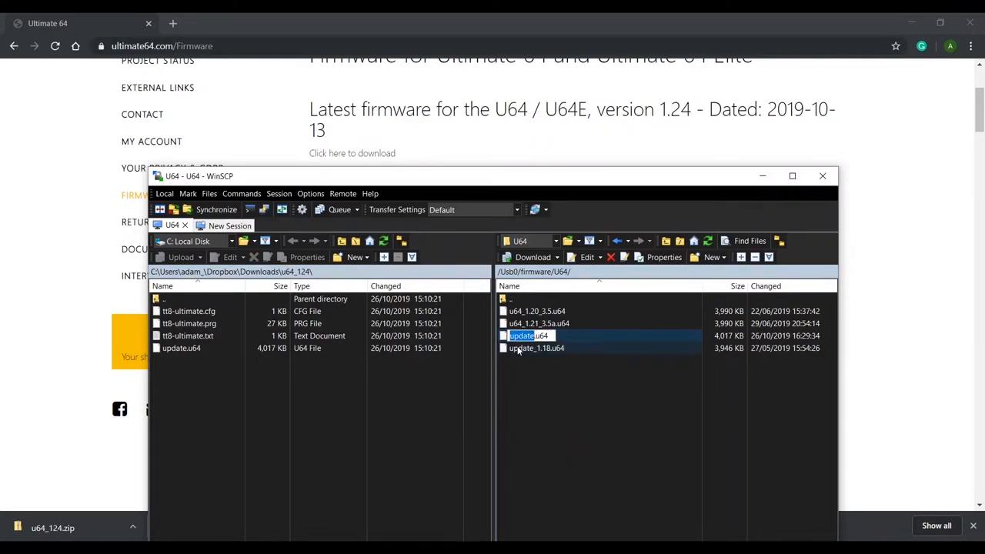
{"action": "key", "text": "Right"}
{"action": "type", "text": "_"}
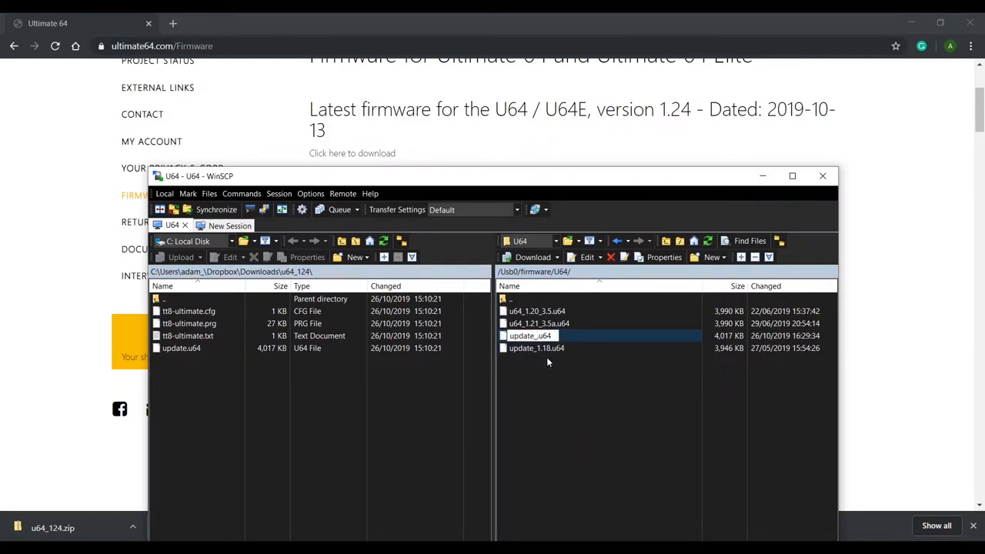
{"action": "key", "text": "Return"}
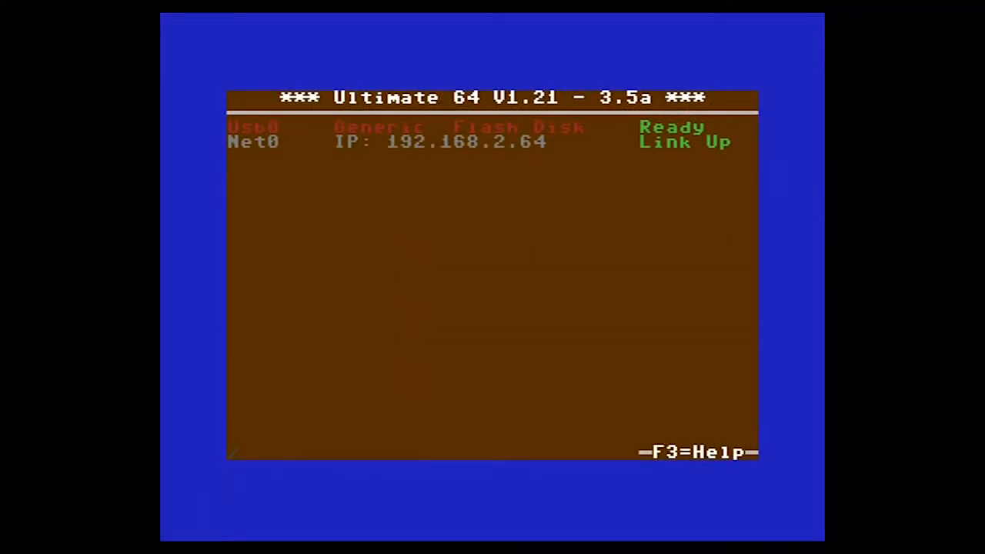
Enter Usb0, firmware, then U64 and move to update_1.24.u64.
{"action": "key", "text": "Return"}
{"action": "key", "text": "Return"}
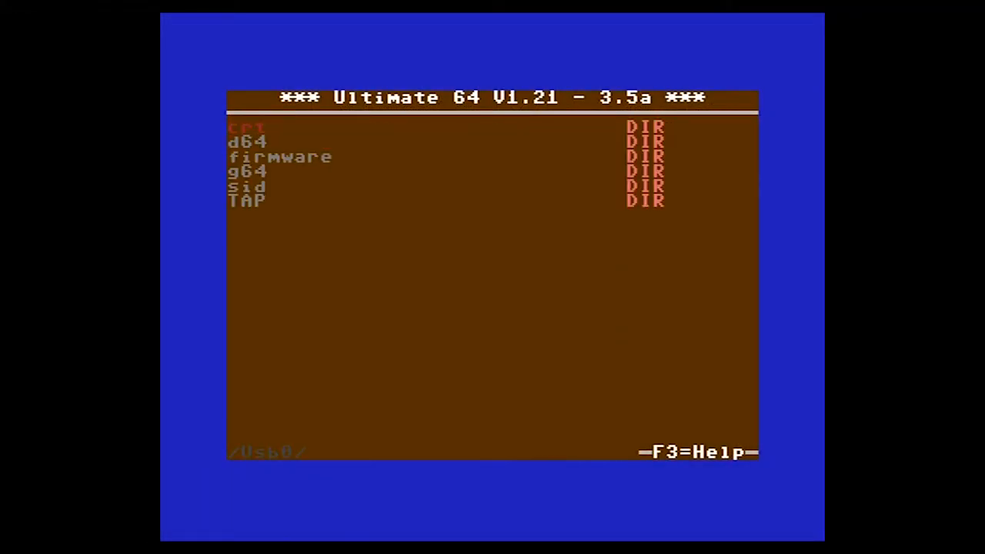
{"action": "key", "text": "Down"}
{"action": "key", "text": "Down"}
{"action": "key", "text": "Return"}
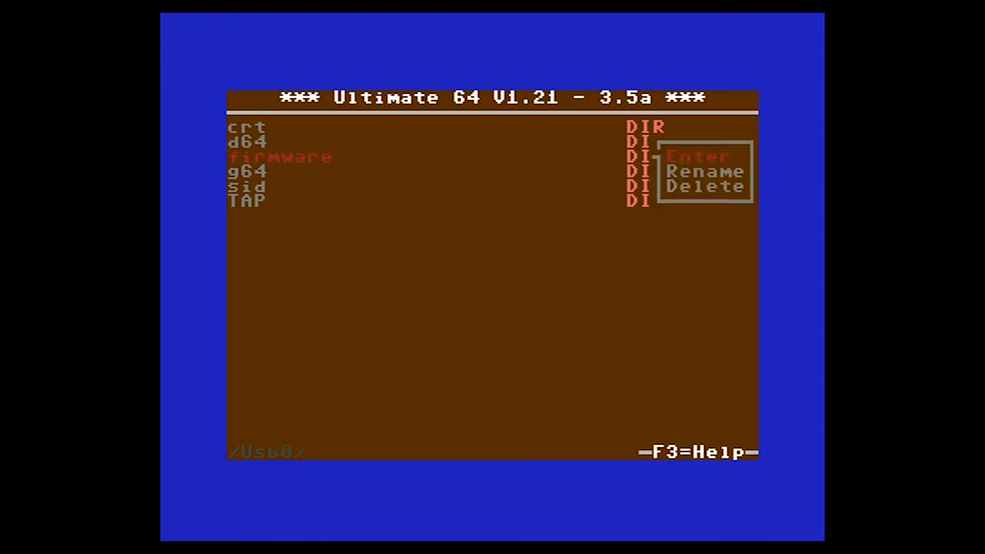
{"action": "key", "text": "Return"}
{"action": "key", "text": "Return"}
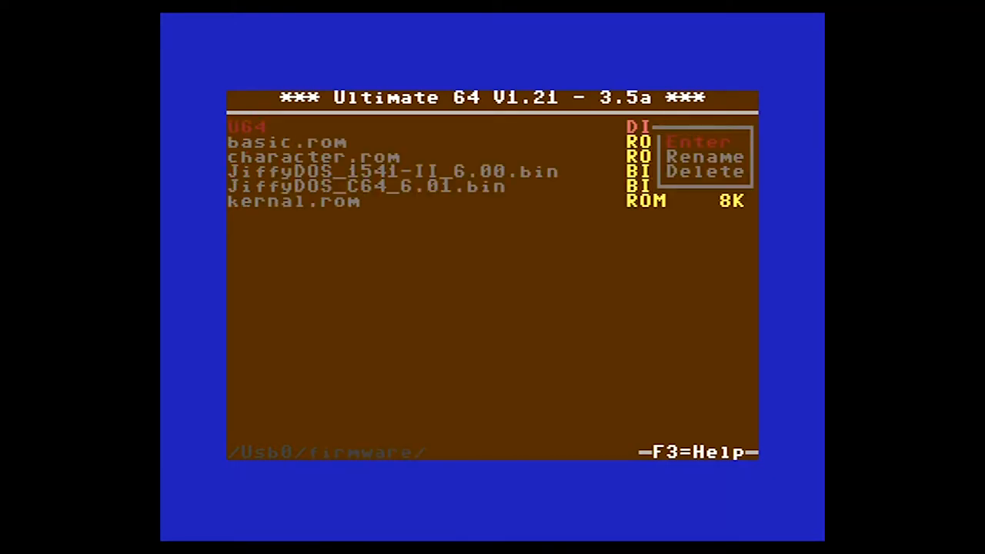
{"action": "key", "text": "Return"}
{"action": "key", "text": "Down"}
{"action": "key", "text": "Down"}
{"action": "key", "text": "Down"}
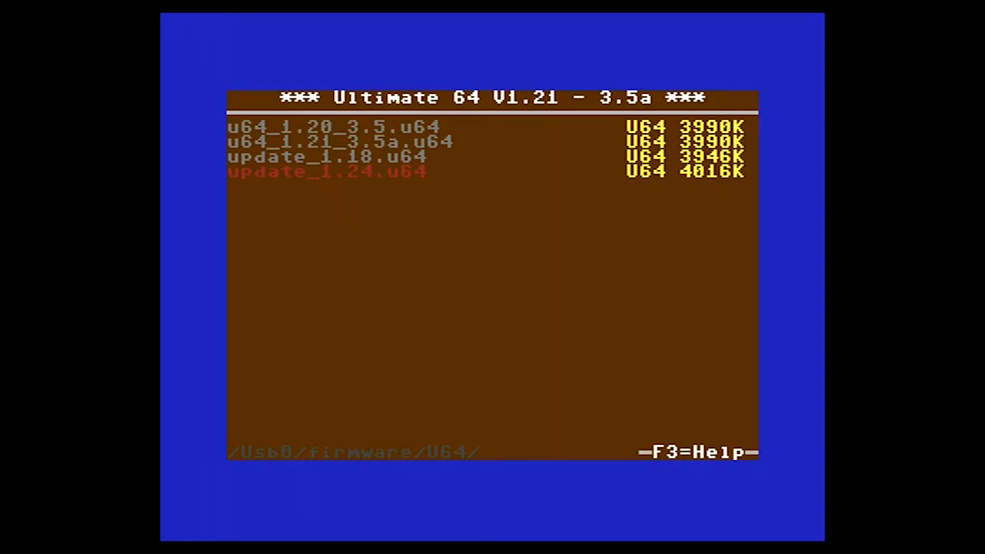
Run Update on update_1.24.u64, reaching the flash confirmation after checksums pass.
{"action": "key", "text": "Return"}
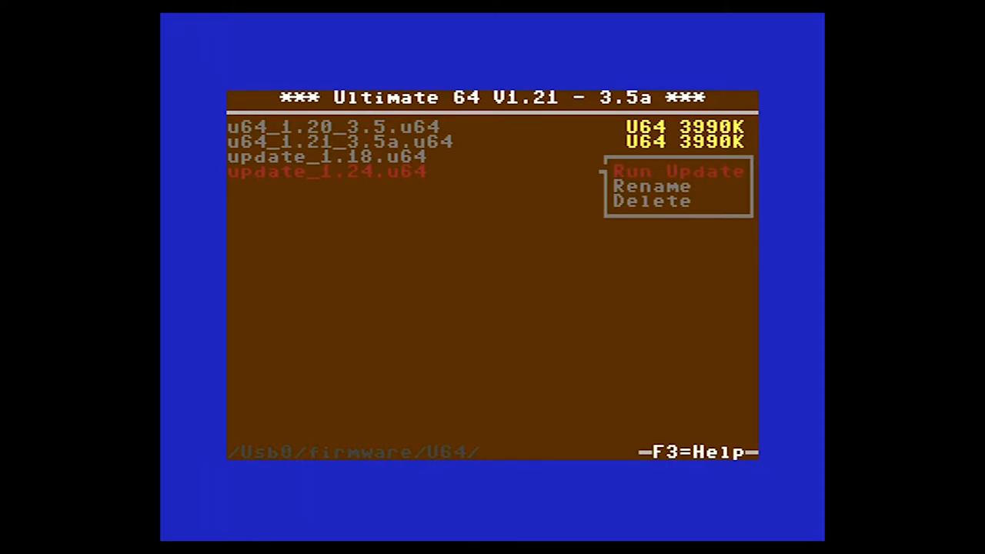
{"action": "key", "text": "Return"}
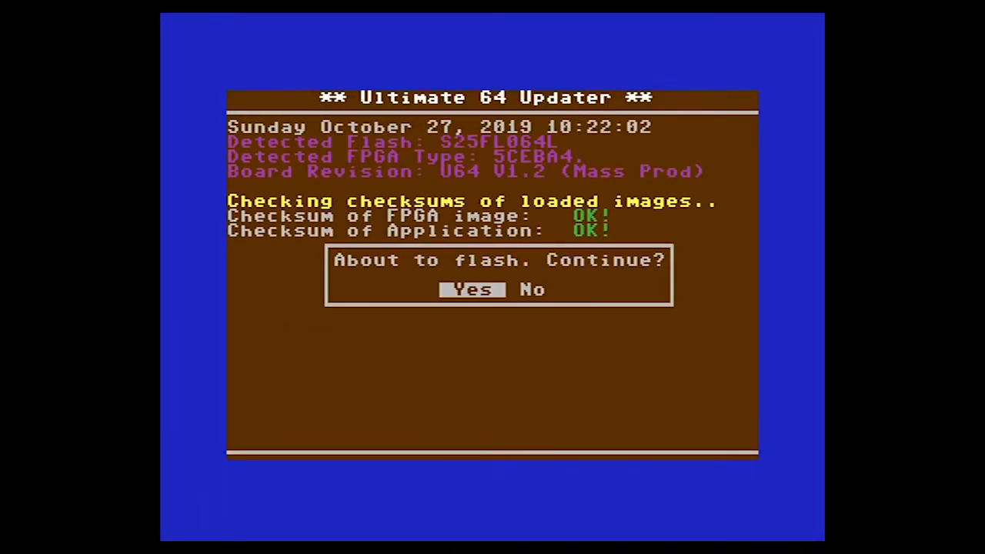
Confirm flashing and configuration reset so the device reboots into V1.24 - 3.6.
{"action": "key", "text": "Return"}
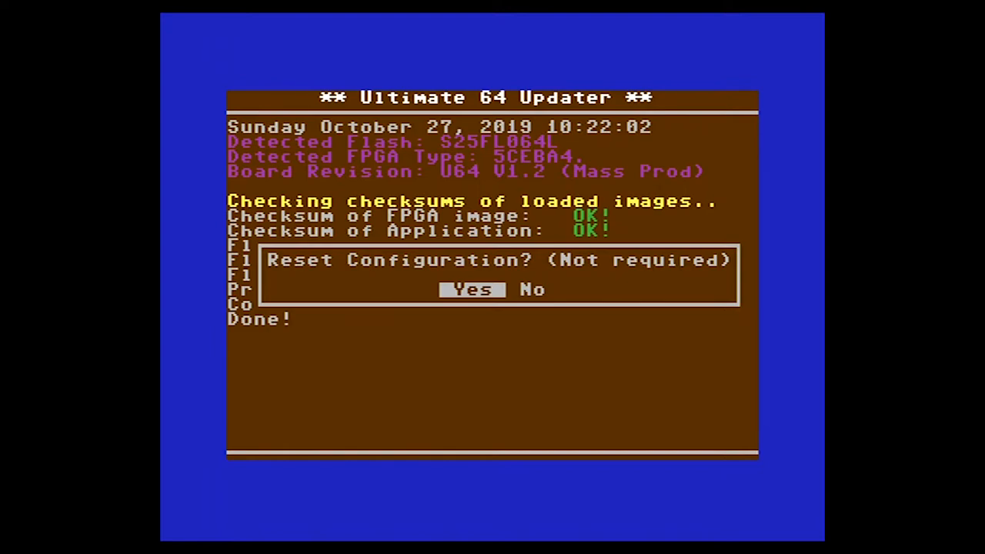
{"action": "key", "text": "Return"}
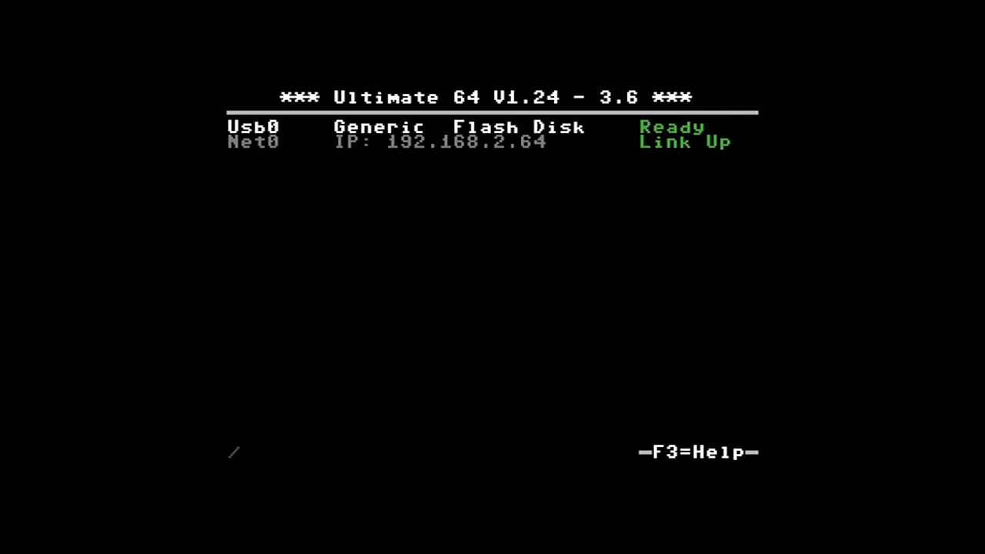
In F2 User Interface Settings, browse the Background color list and keep it.
{"action": "key", "text": "F2"}
{"action": "key", "text": "Down"}
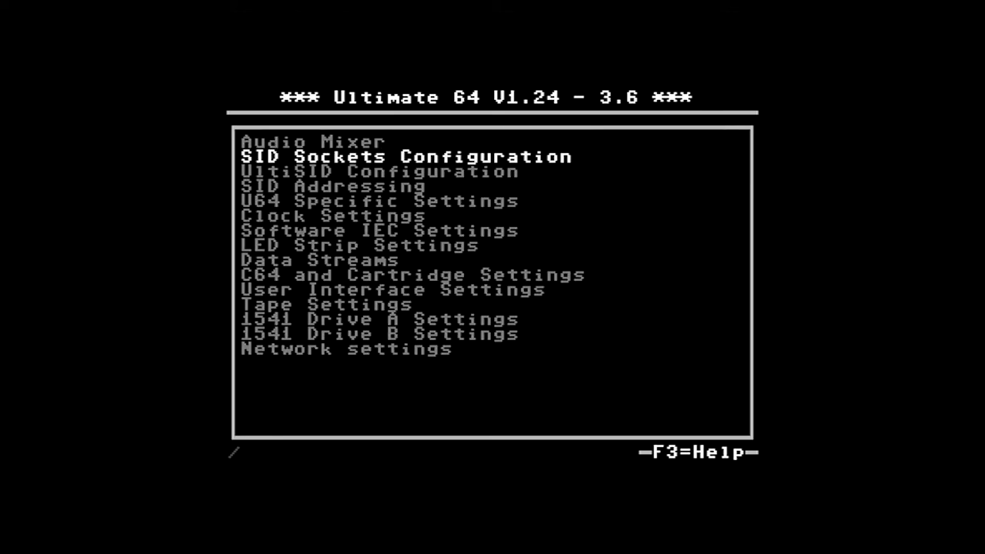
{"action": "key", "text": "Down"}
{"action": "key", "text": "Down"}
{"action": "key", "text": "Down"}
{"action": "key", "text": "Down"}
{"action": "key", "text": "Down"}
{"action": "key", "text": "Down"}
{"action": "key", "text": "Down"}
{"action": "key", "text": "Down"}
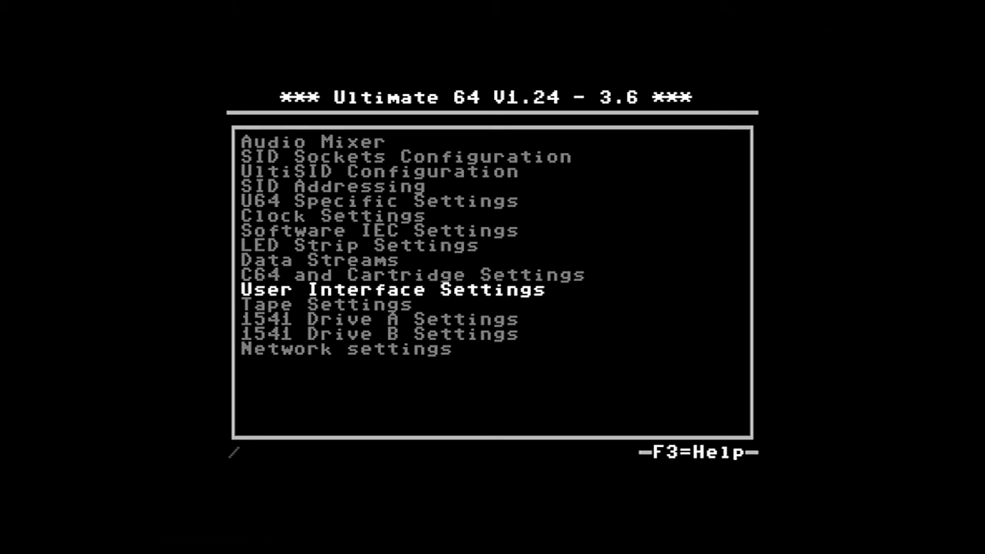
{"action": "key", "text": "Return"}
{"action": "key", "text": "Down"}
{"action": "key", "text": "Return"}
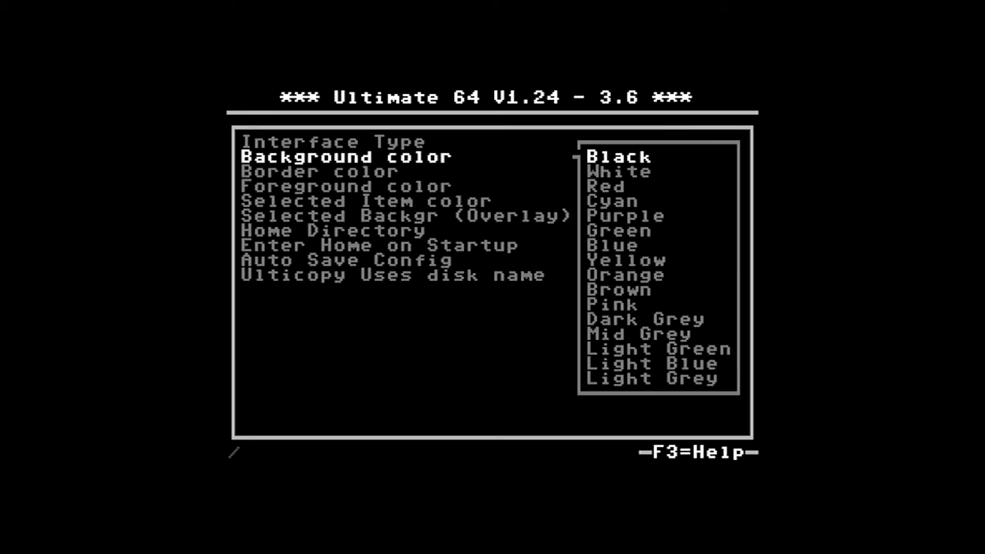
{"action": "key", "text": "Down"}
{"action": "key", "text": "Down"}
{"action": "key", "text": "Down"}
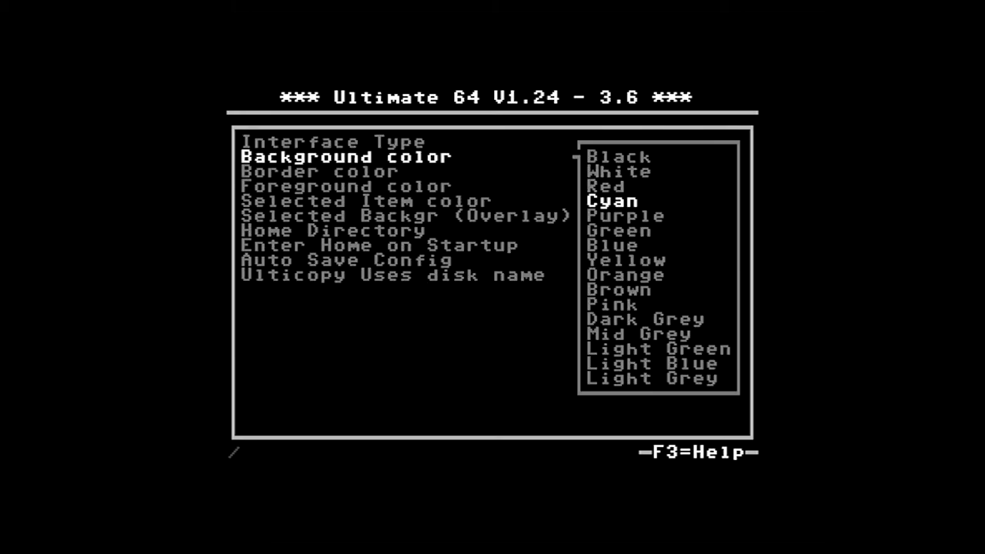
{"action": "key", "text": "Down"}
{"action": "key", "text": "Down"}
{"action": "key", "text": "Down"}
{"action": "key", "text": "Down"}
{"action": "key", "text": "Down"}
{"action": "key", "text": "Down"}
{"action": "key", "text": "Return"}
{"action": "key", "text": "Down"}
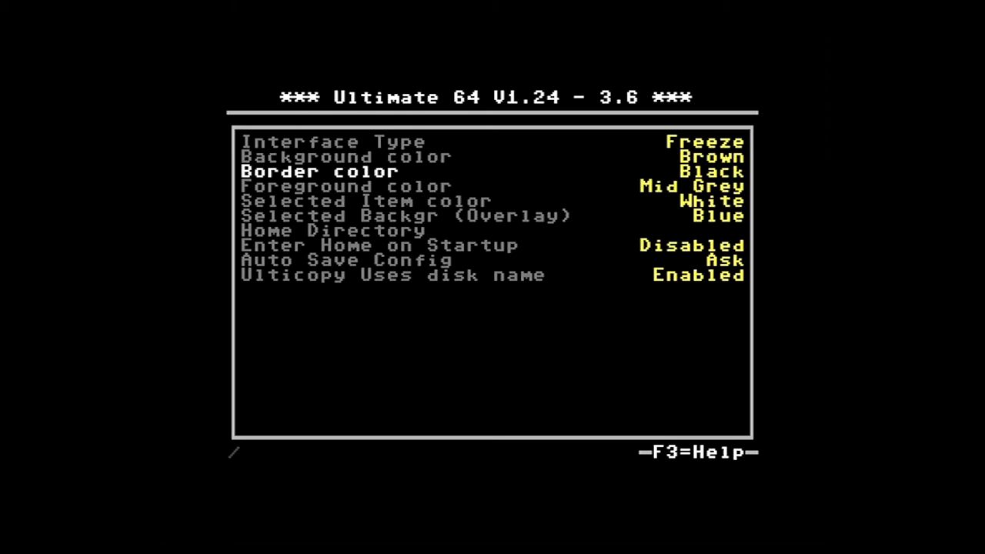
Set Border color to Blue and save the changes to flash.
{"action": "key", "text": "Return"}
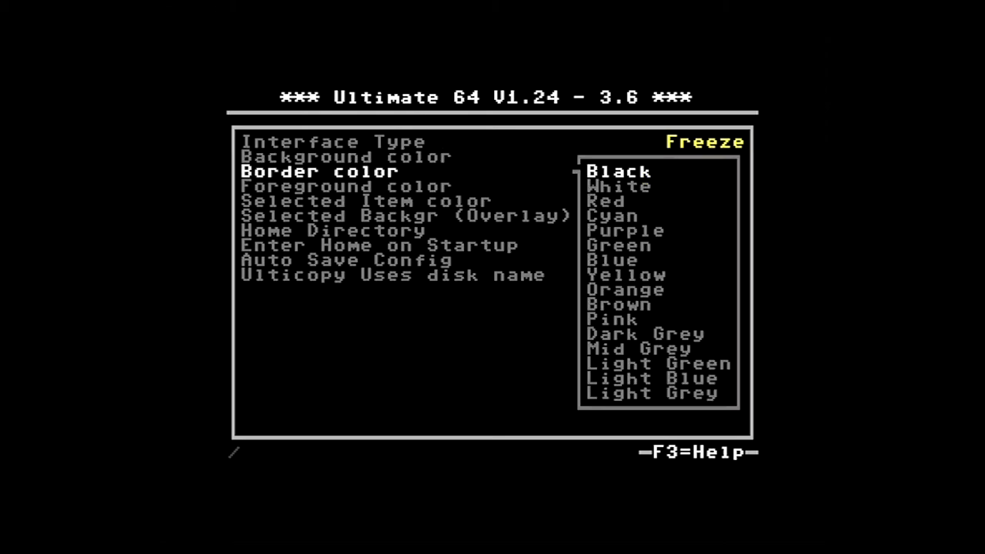
{"action": "key", "text": "Down"}
{"action": "key", "text": "Down"}
{"action": "key", "text": "Down"}
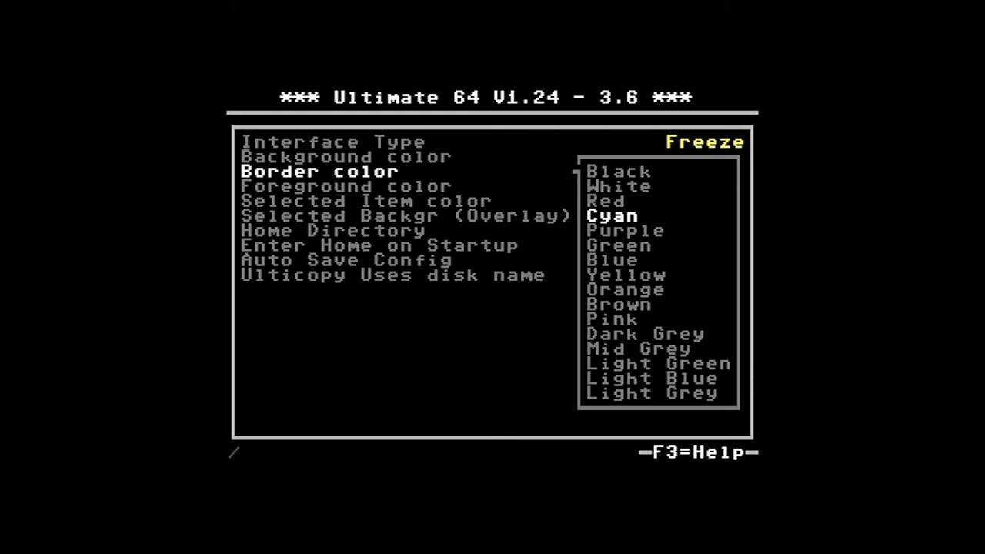
{"action": "key", "text": "Down"}
{"action": "key", "text": "Down"}
{"action": "key", "text": "Down"}
{"action": "key", "text": "Return"}
{"action": "key", "text": "Escape"}
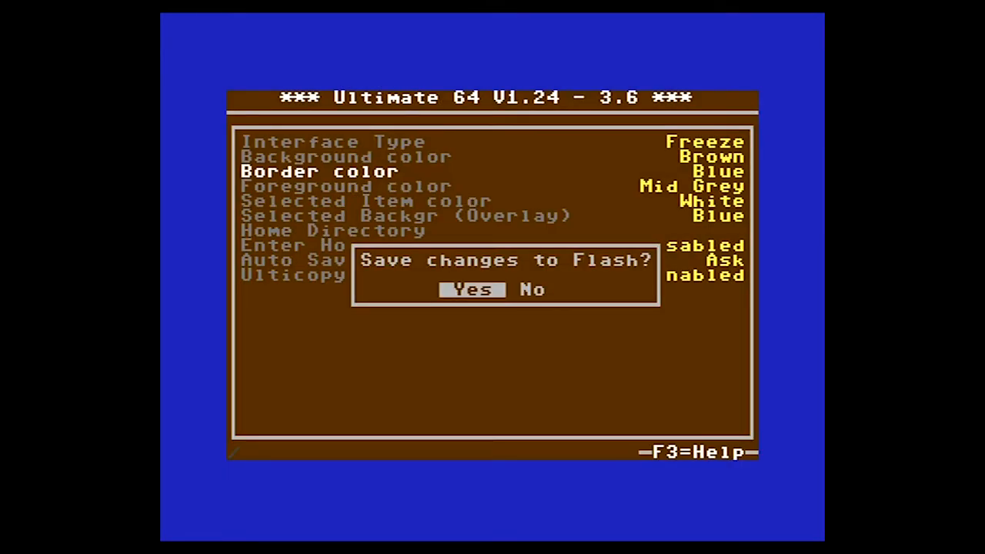
{"action": "key", "text": "Return"}
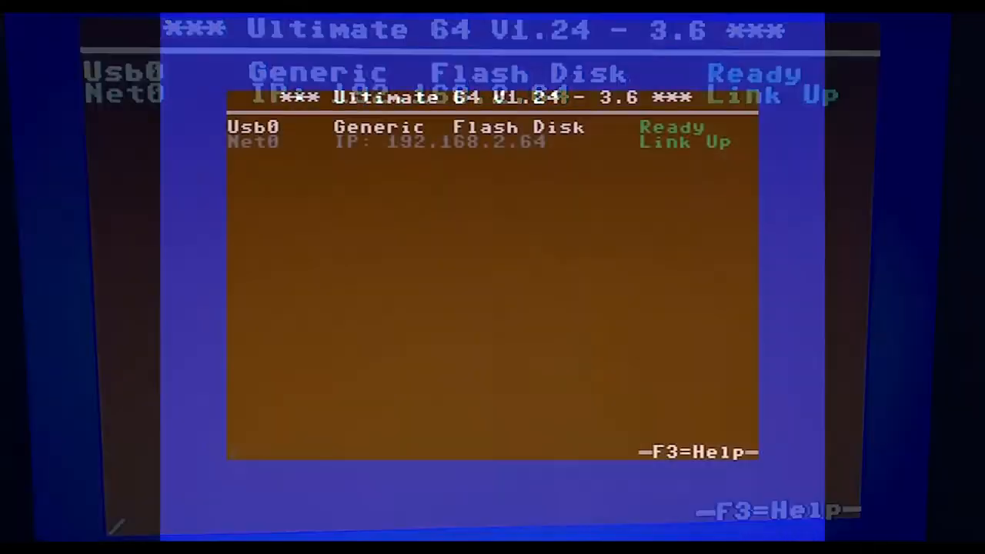
In User Interface Settings, set Background color to Blue.
{"action": "key", "text": "Down"}
{"action": "key", "text": "Down"}
{"action": "key", "text": "Down"}
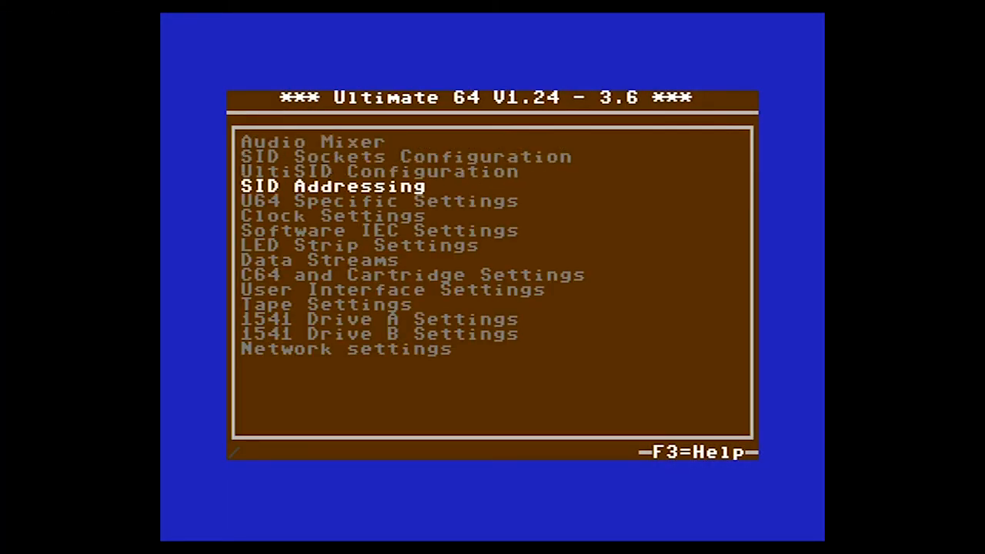
{"action": "key", "text": "Down"}
{"action": "key", "text": "Down"}
{"action": "key", "text": "Down"}
{"action": "key", "text": "Down"}
{"action": "key", "text": "Down"}
{"action": "key", "text": "Down"}
{"action": "key", "text": "Down"}
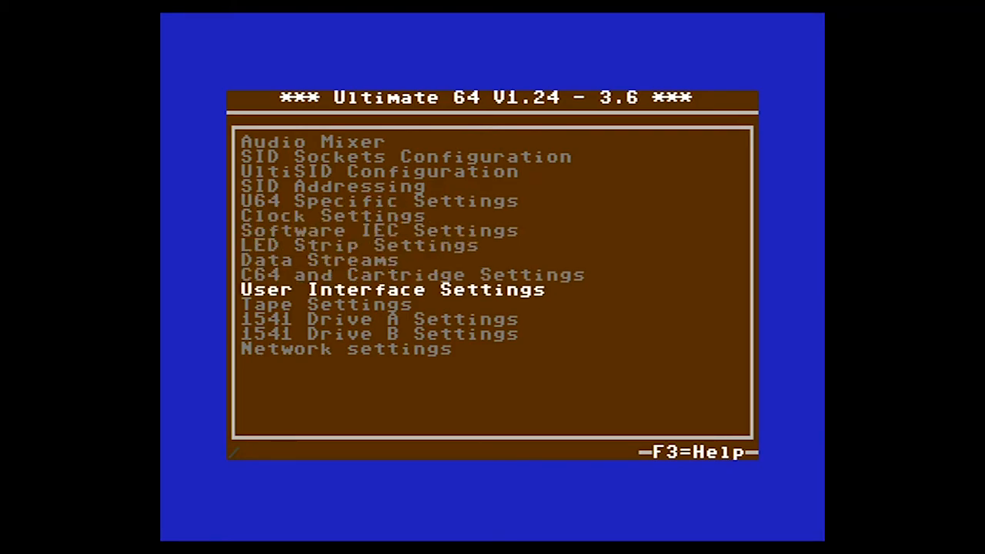
{"action": "key", "text": "Return"}
{"action": "key", "text": "Down"}
{"action": "key", "text": "Return"}
{"action": "key", "text": "Up"}
{"action": "key", "text": "Up"}
{"action": "key", "text": "Up"}
{"action": "key", "text": "Return"}
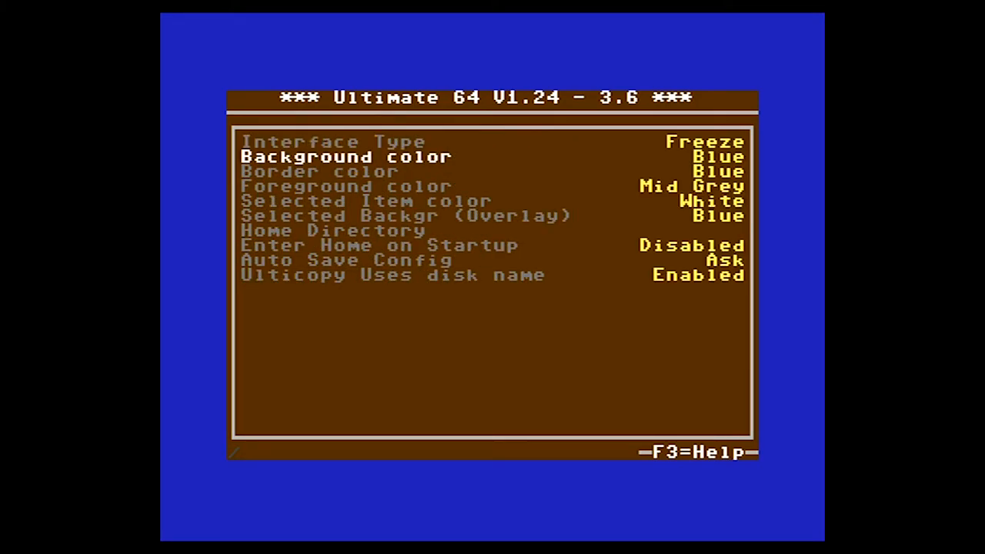
Set Border color to Light Blue.
{"action": "key", "text": "Down"}
{"action": "key", "text": "Return"}
{"action": "key", "text": "Down"}
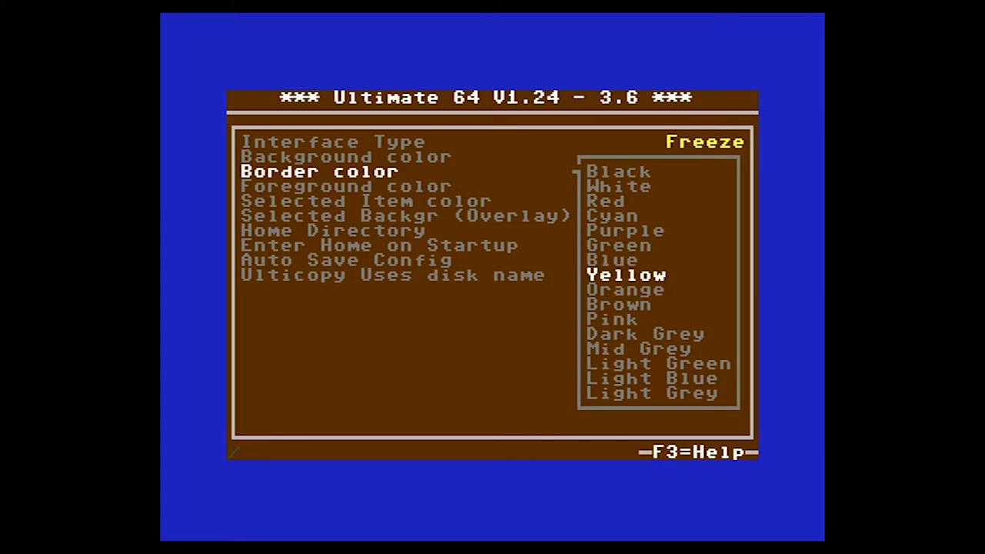
{"action": "key", "text": "Down"}
{"action": "key", "text": "Down"}
{"action": "key", "text": "Down"}
{"action": "key", "text": "Down"}
{"action": "key", "text": "Down"}
{"action": "key", "text": "Down"}
{"action": "key", "text": "Return"}
{"action": "key", "text": "Down"}
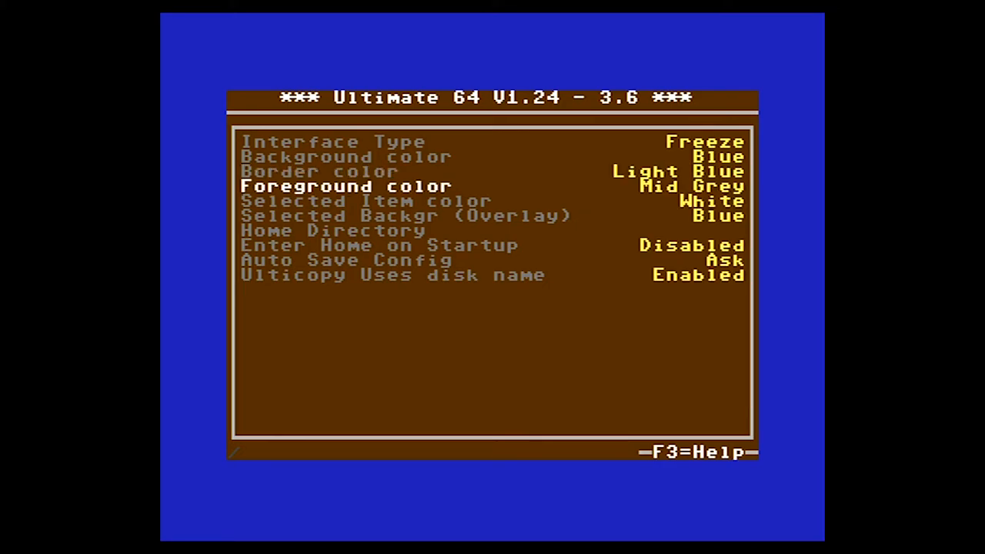
Set Selected Item color to Red and save the changes to flash.
{"action": "key", "text": "Down"}
{"action": "key", "text": "Return"}
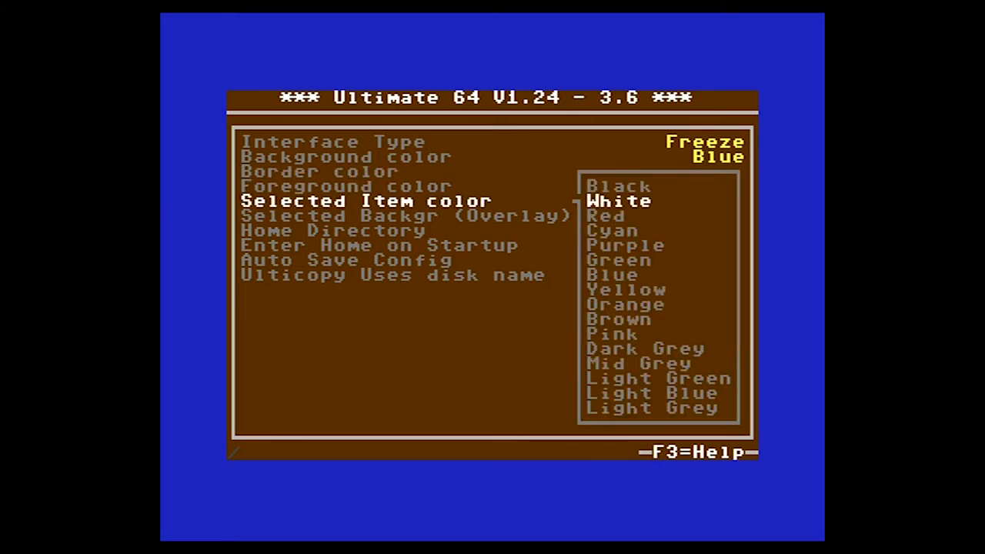
{"action": "key", "text": "Down"}
{"action": "key", "text": "Return"}
{"action": "key", "text": "Down"}
{"action": "key", "text": "Down"}
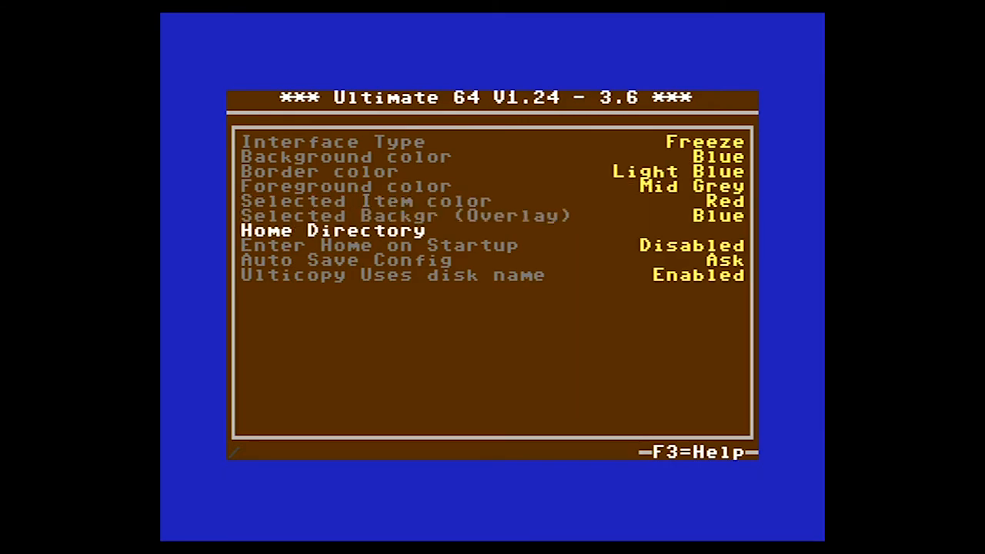
{"action": "key", "text": "Down"}
{"action": "key", "text": "Down"}
{"action": "key", "text": "Escape"}
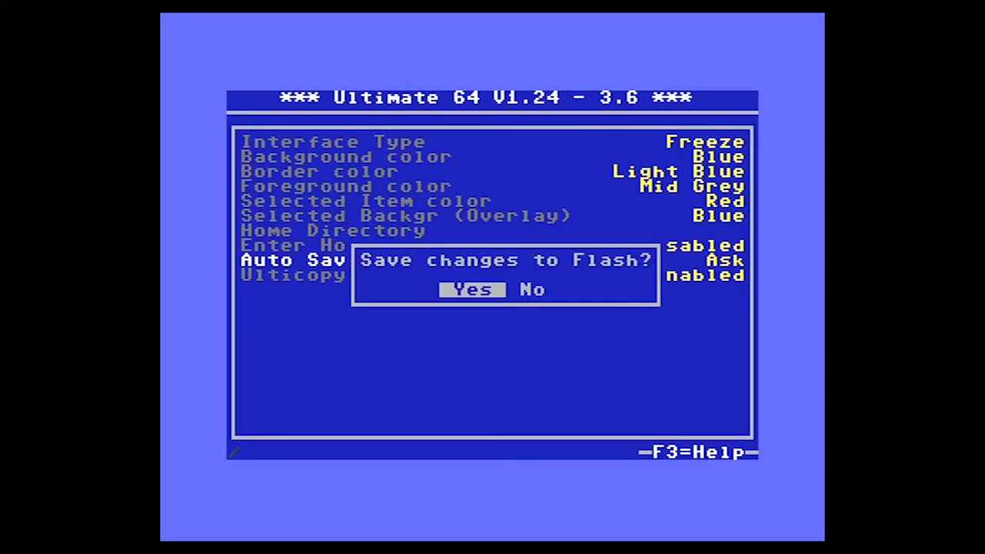
{"action": "key", "text": "Return"}
{"action": "key", "text": "Down"}
{"action": "key", "text": "Down"}
{"action": "key", "text": "Down"}
{"action": "key", "text": "Down"}
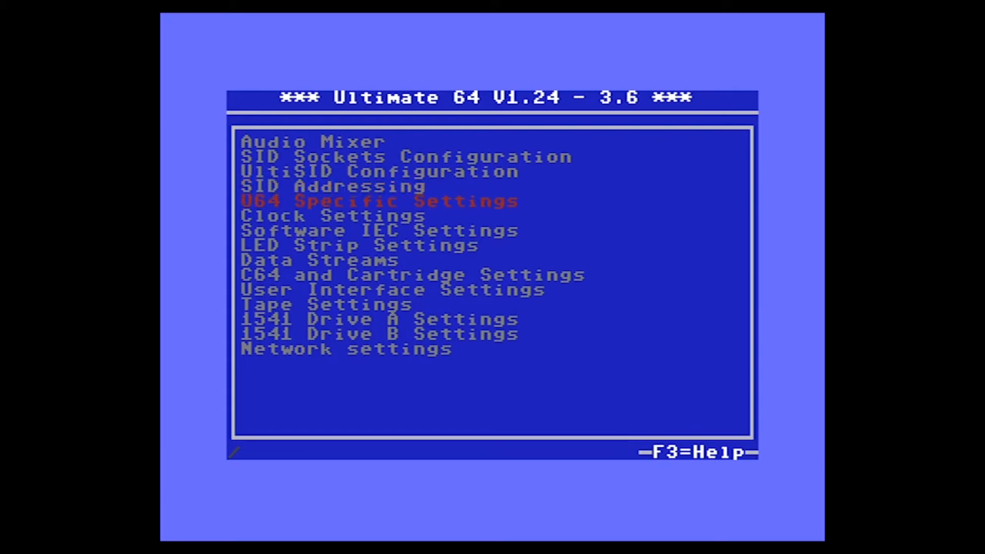
Set Digital Video Mode to HDMI in the U64 Specific Settings.
{"action": "key", "text": "Return"}
{"action": "key", "text": "Down"}
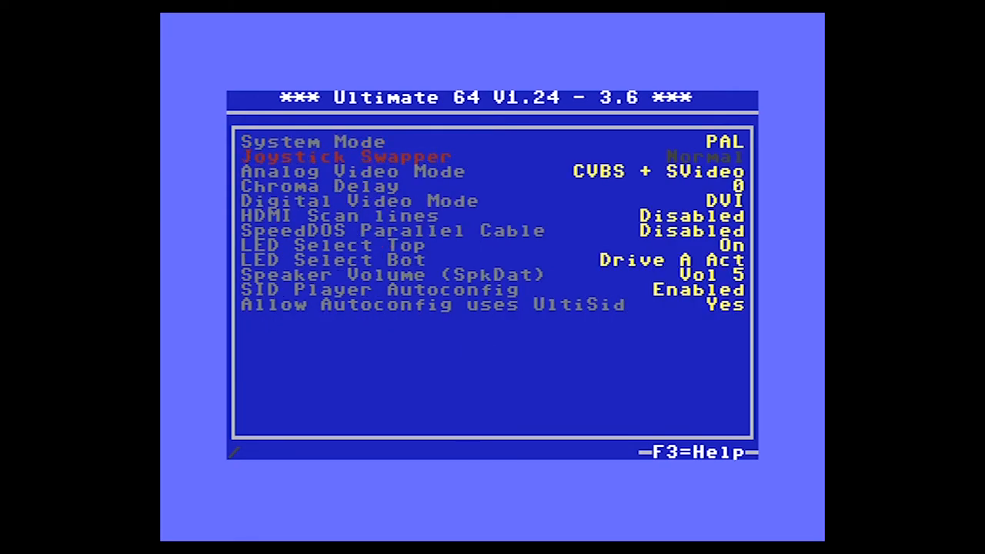
{"action": "key", "text": "Down"}
{"action": "key", "text": "Down"}
{"action": "key", "text": "Down"}
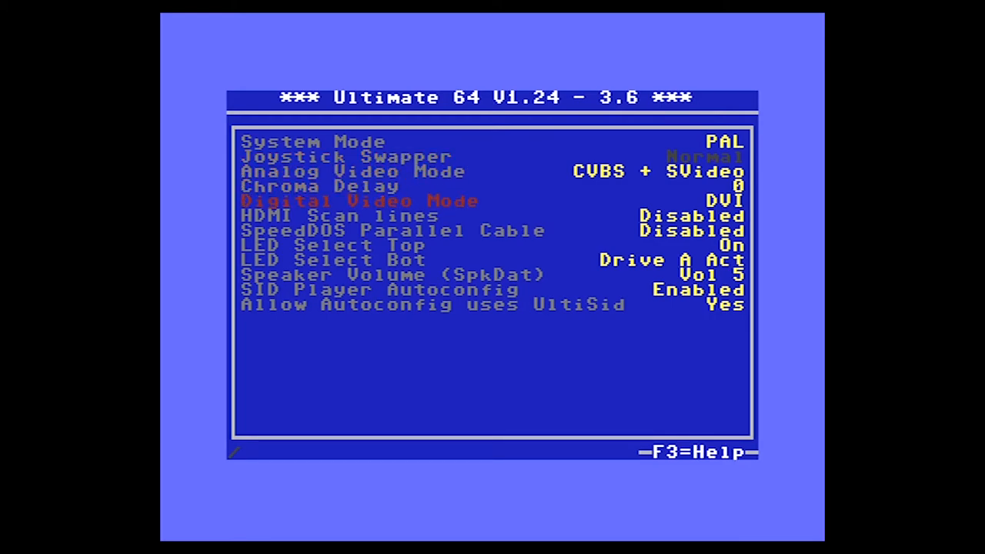
{"action": "key", "text": "Return"}
{"action": "key", "text": "Down"}
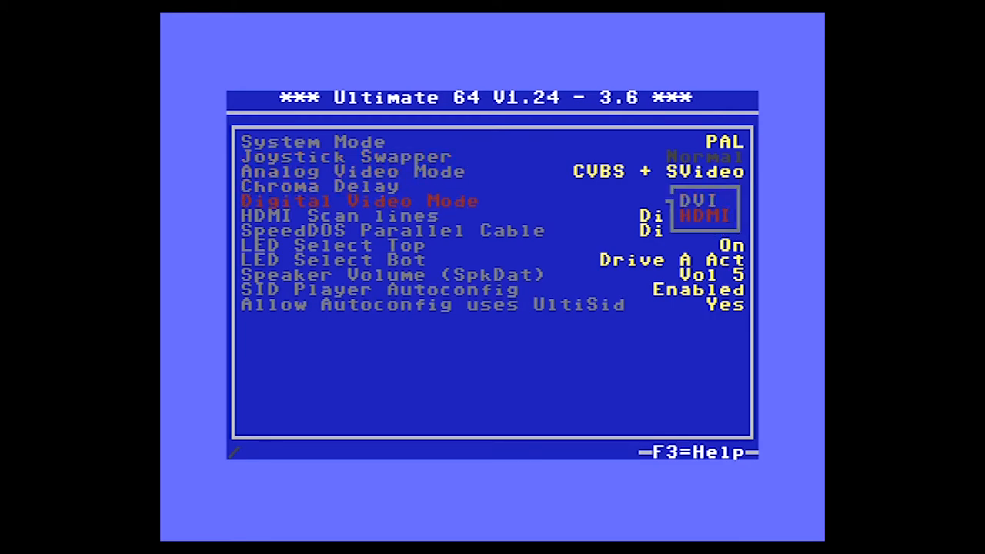
{"action": "key", "text": "Return"}
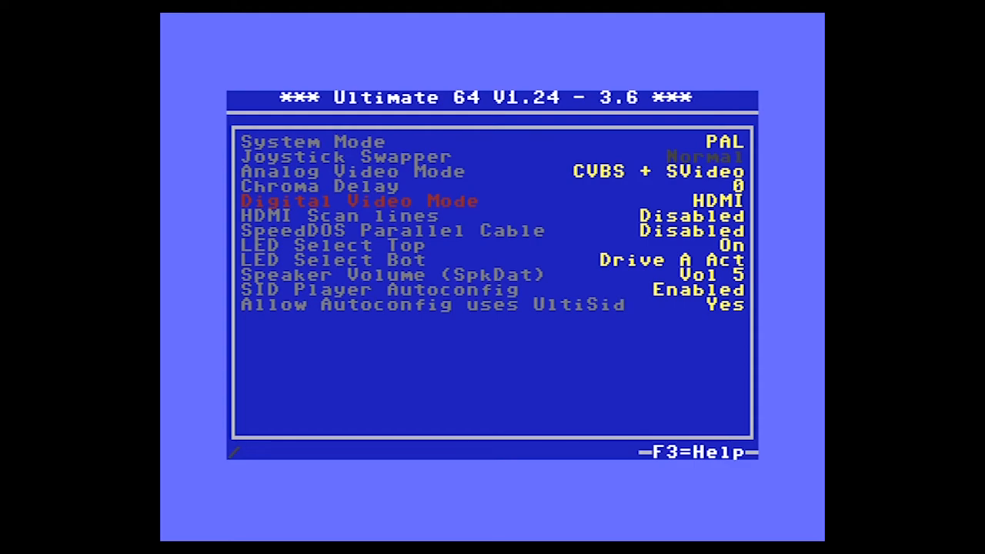
Set HDMI Scan lines to Enabled and leave the settings, prompting the save to flash.
{"action": "key", "text": "Down"}
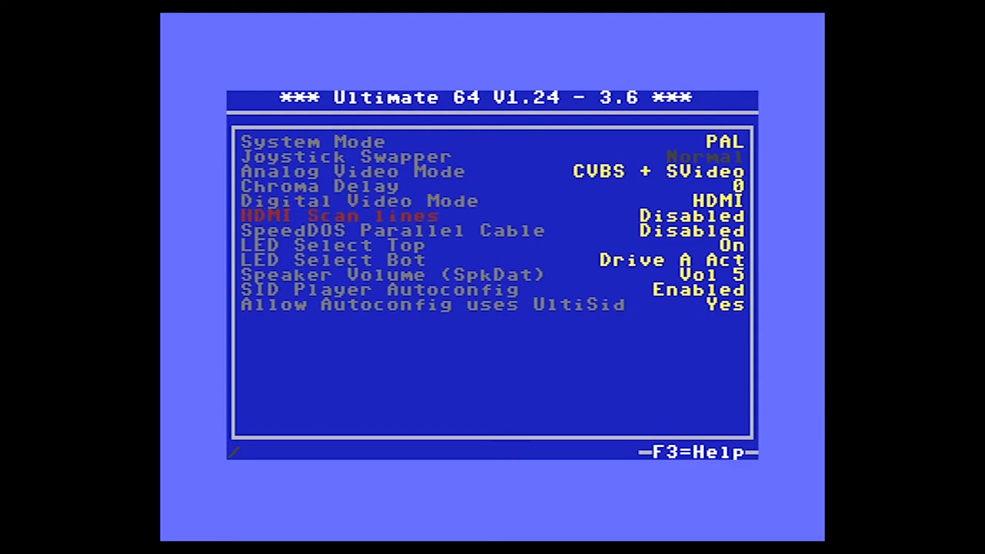
{"action": "key", "text": "Return"}
{"action": "key", "text": "Down"}
{"action": "key", "text": "Return"}
{"action": "key", "text": "Escape"}
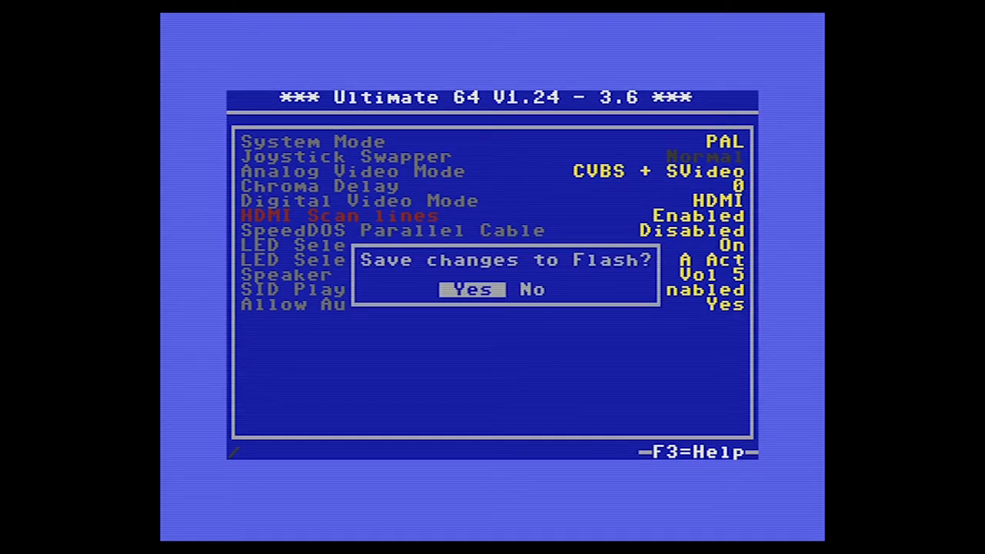
{"action": "key", "text": "Return"}
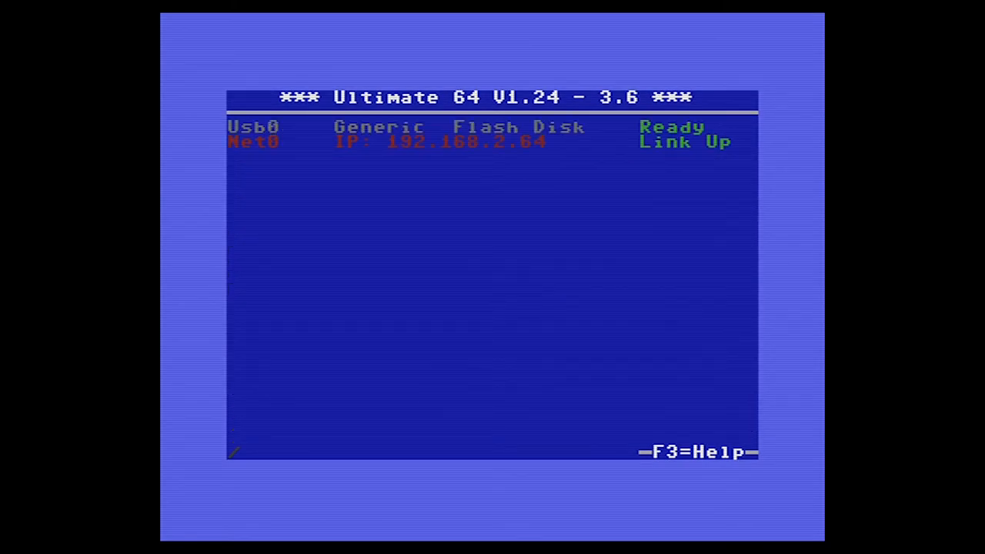
{"action": "key", "text": "Up"}
{"action": "key", "text": "Return"}
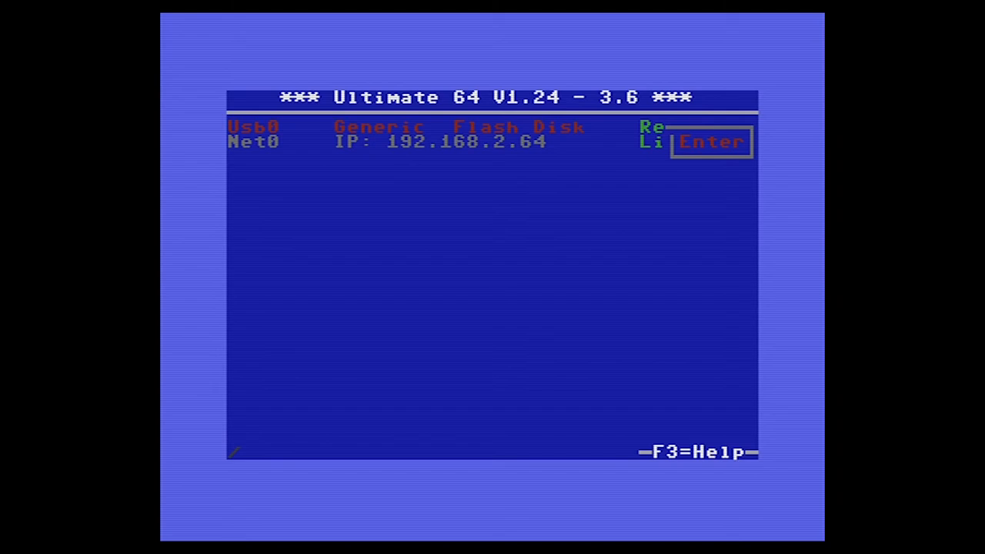
{"action": "key", "text": "Escape"}
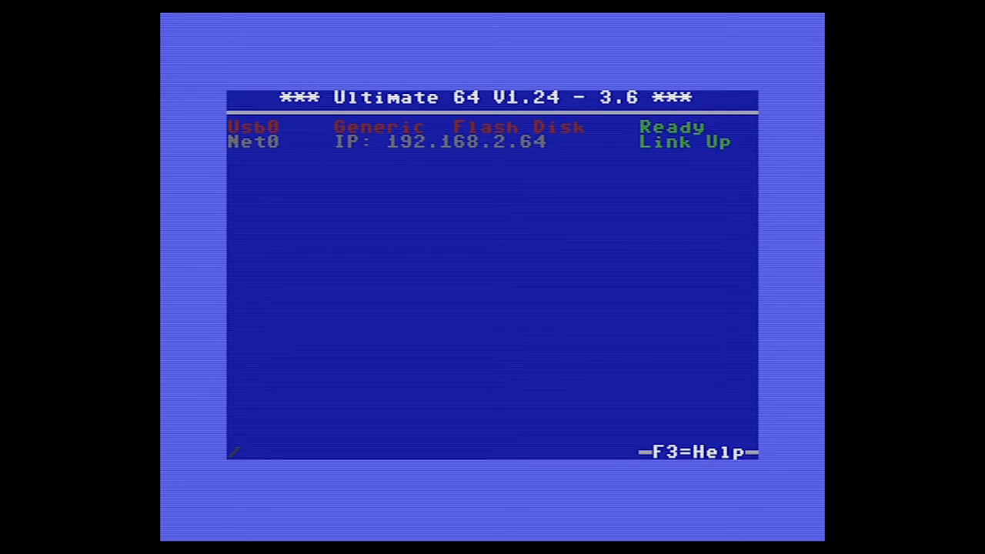